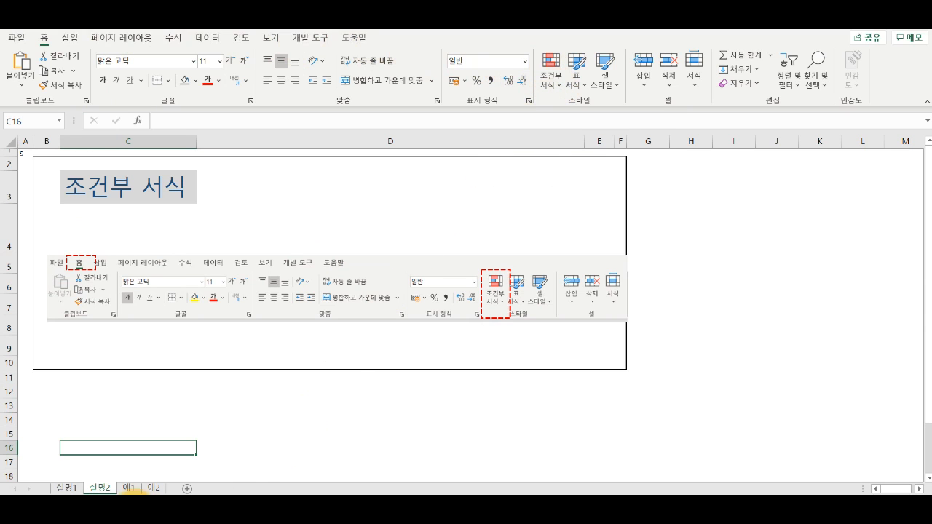
On the 예1 sheet, apply a 상위 10개 항목 conditional formatting rule to cell C10, with a lowered item count and light red fill with dark red text
{"action": "left_click", "coordinate": [130, 488]}
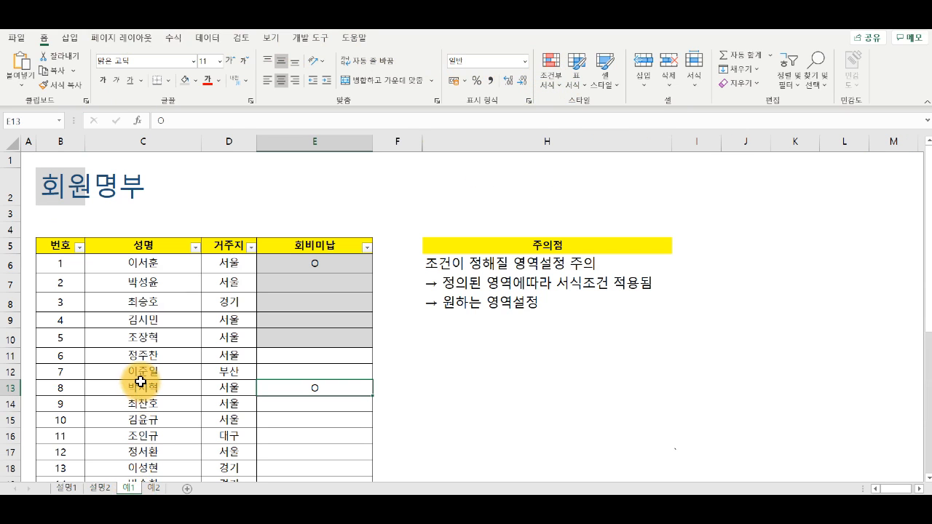
{"action": "left_click", "coordinate": [107, 339]}
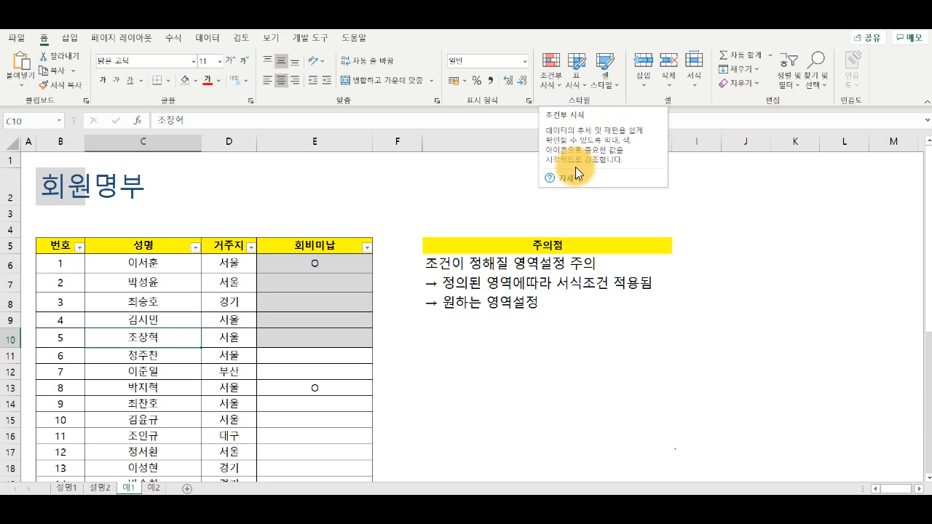
{"action": "left_click", "coordinate": [564, 92]}
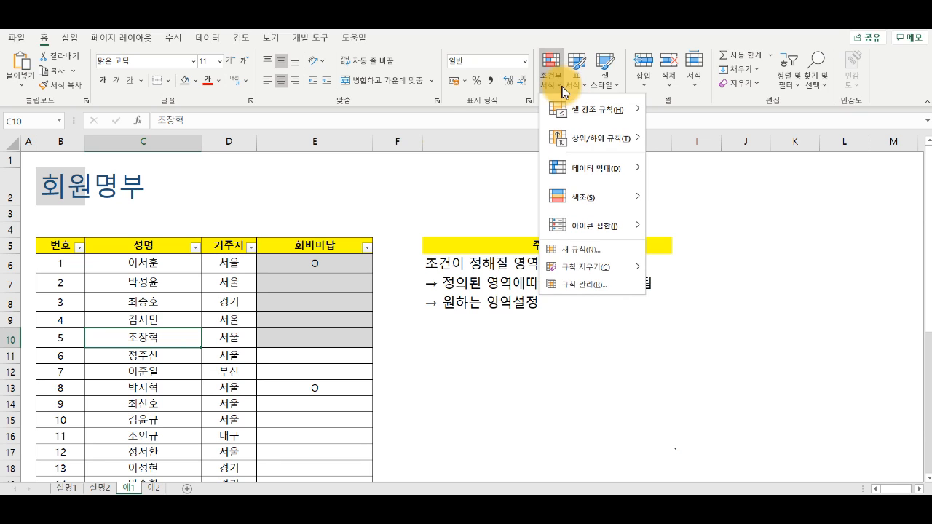
{"action": "mouse_move", "coordinate": [572, 112]}
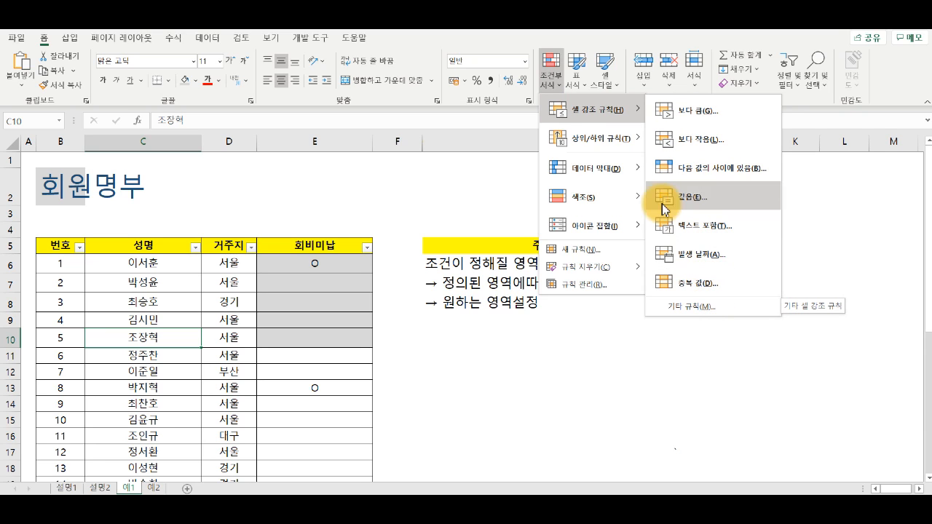
{"action": "mouse_move", "coordinate": [634, 139]}
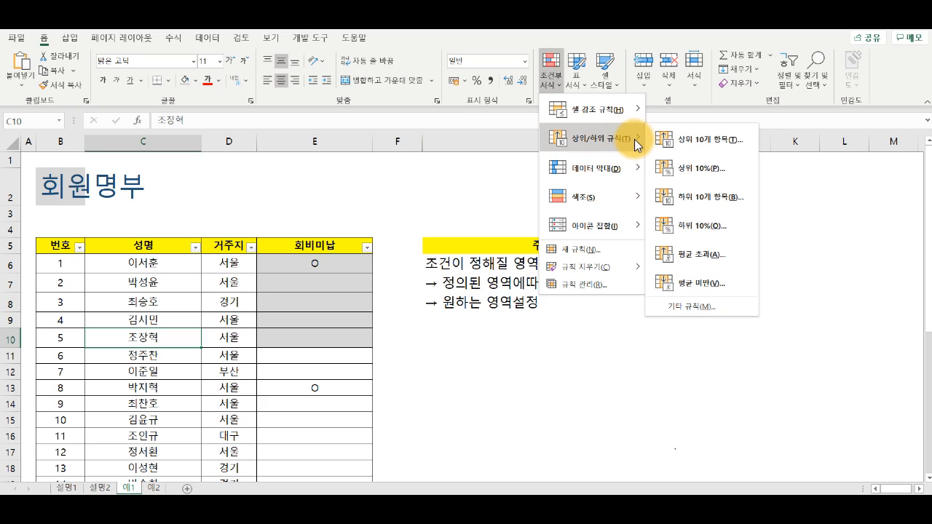
{"action": "left_click", "coordinate": [696, 140]}
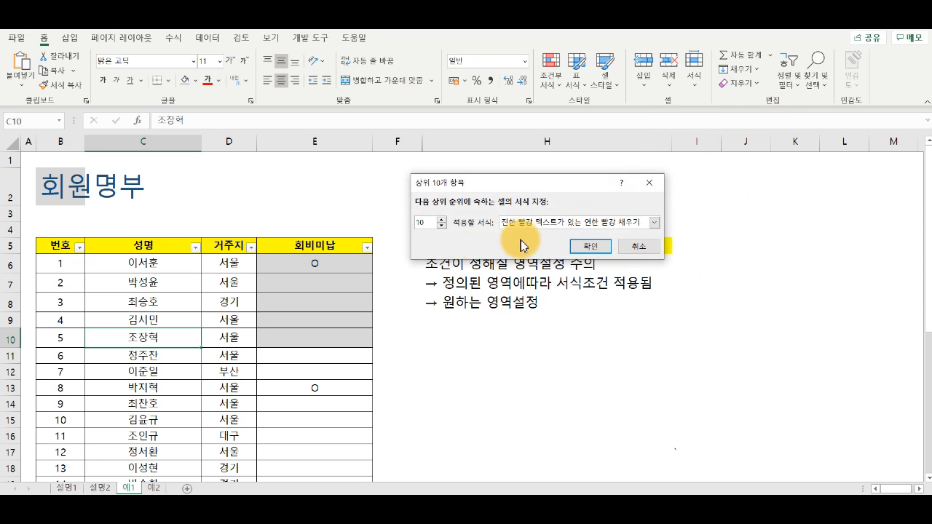
{"action": "left_click", "coordinate": [442, 225]}
{"action": "left_click", "coordinate": [442, 224]}
{"action": "left_click", "coordinate": [589, 246]}
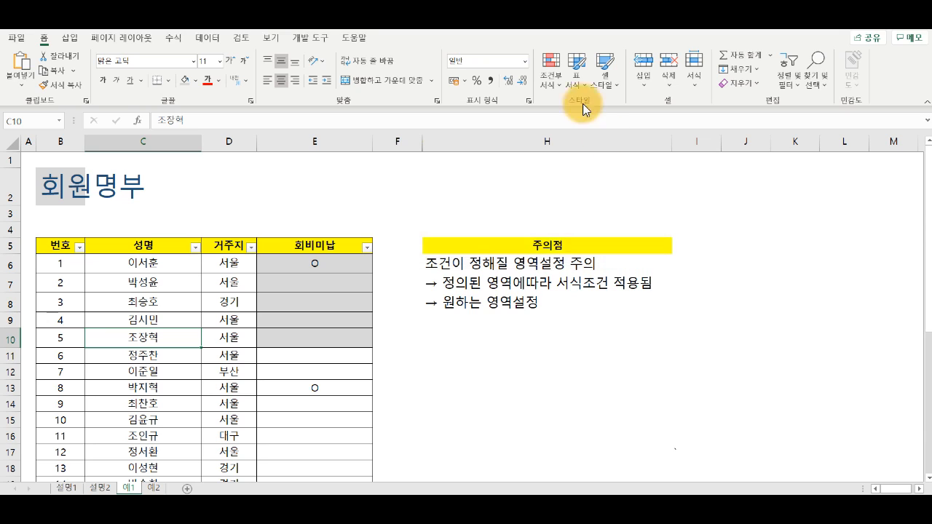
Examine the data bar, color scale and icon set options and the rule types available for a new conditional formatting rule
{"action": "left_click", "coordinate": [558, 86]}
{"action": "mouse_move", "coordinate": [599, 170]}
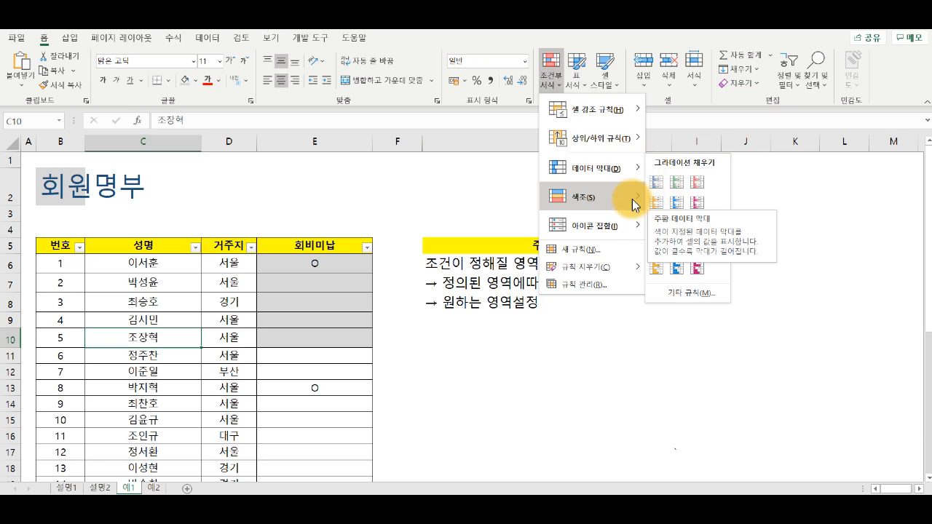
{"action": "mouse_move", "coordinate": [631, 233]}
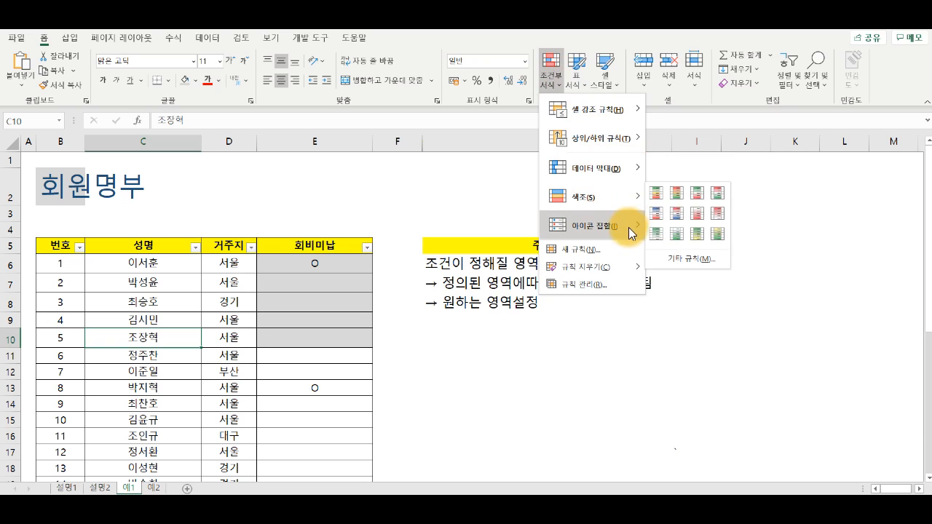
{"action": "left_click", "coordinate": [586, 260]}
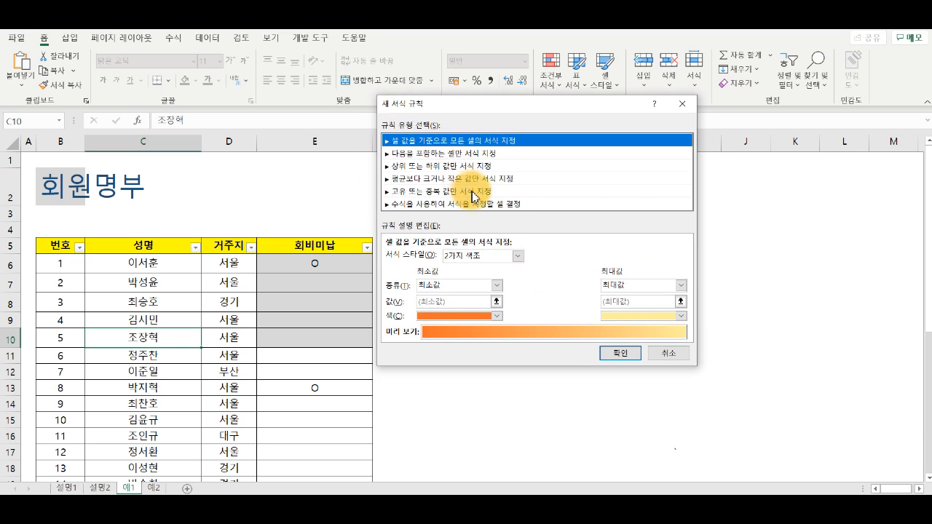
{"action": "left_click", "coordinate": [665, 356]}
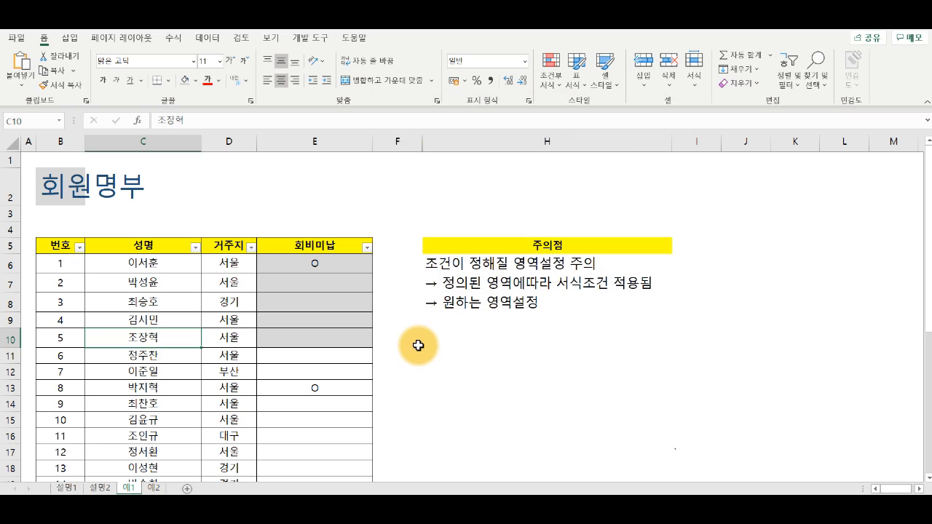
{"action": "left_click", "coordinate": [335, 297]}
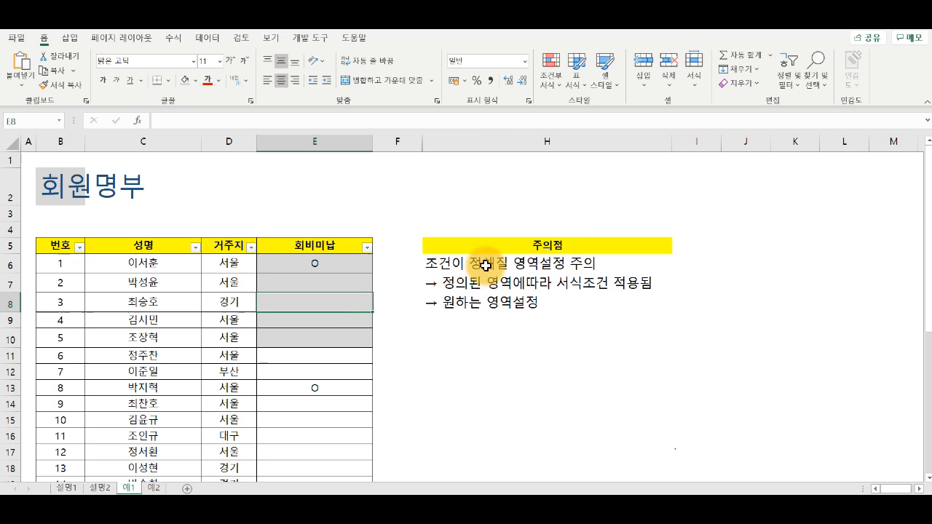
{"action": "left_click", "coordinate": [580, 246]}
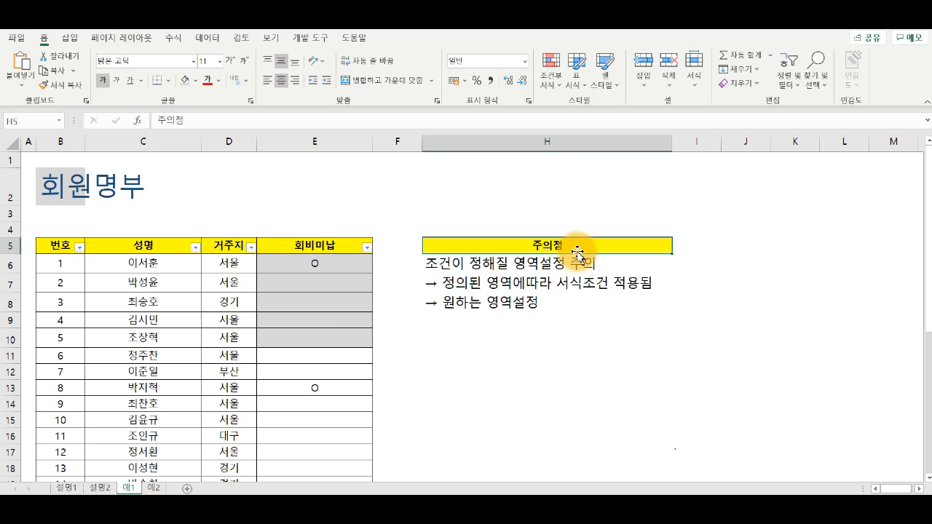
{"action": "left_click", "coordinate": [447, 265]}
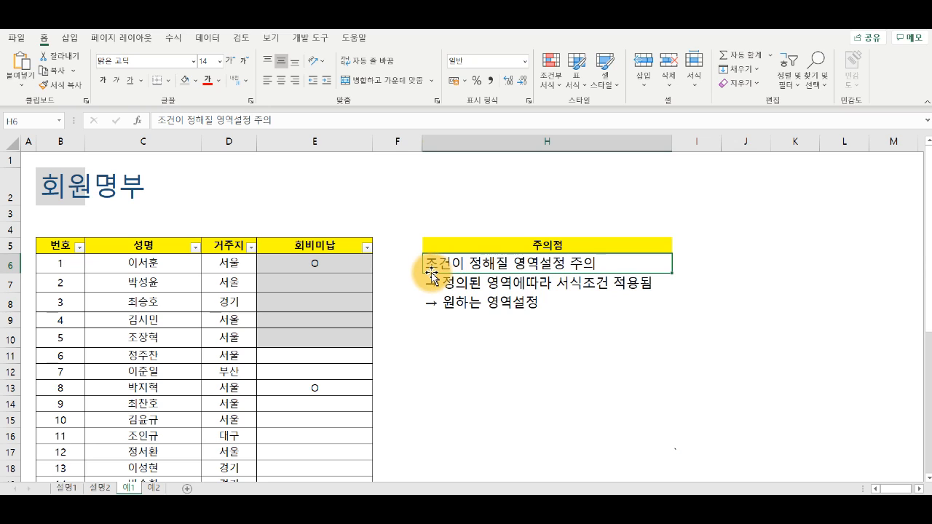
{"action": "left_click", "coordinate": [337, 269]}
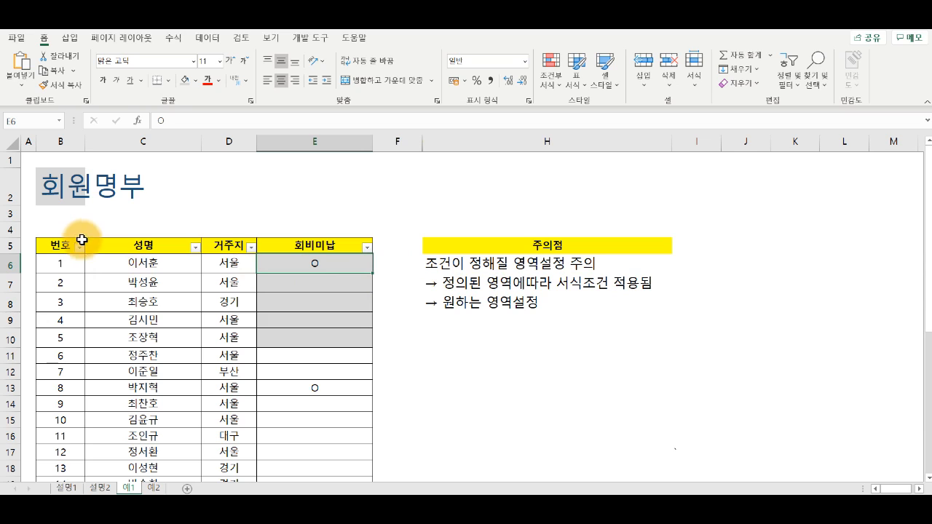
{"action": "left_click_drag", "start_coordinate": [61, 246], "coordinate": [311, 244]}
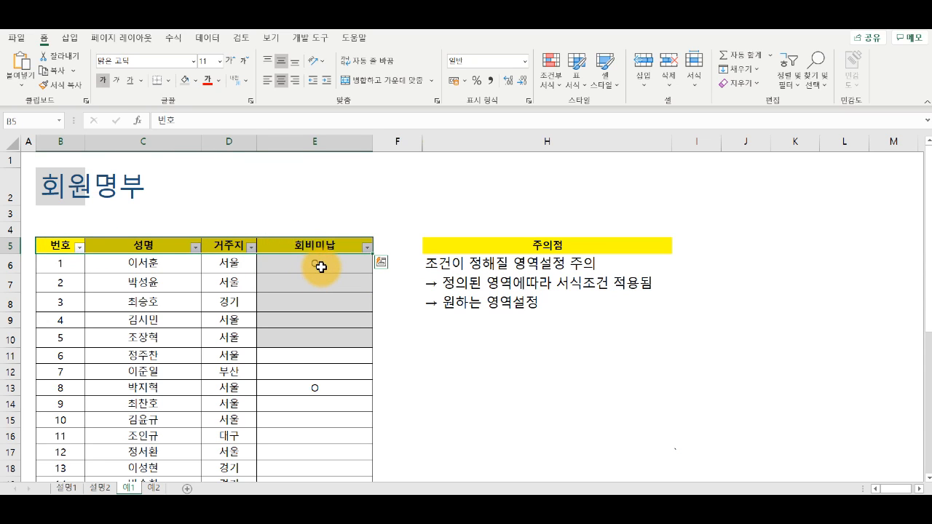
Filter the 회비미납 column to only the rows marked O, excluding blanks, and undo the filter
{"action": "left_click", "coordinate": [321, 269]}
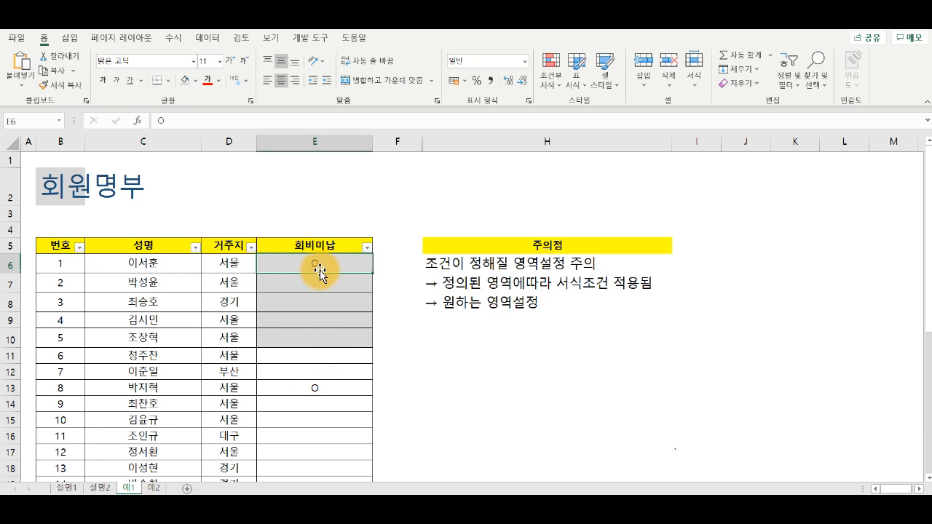
{"action": "left_click", "coordinate": [366, 248]}
{"action": "left_click", "coordinate": [253, 396]}
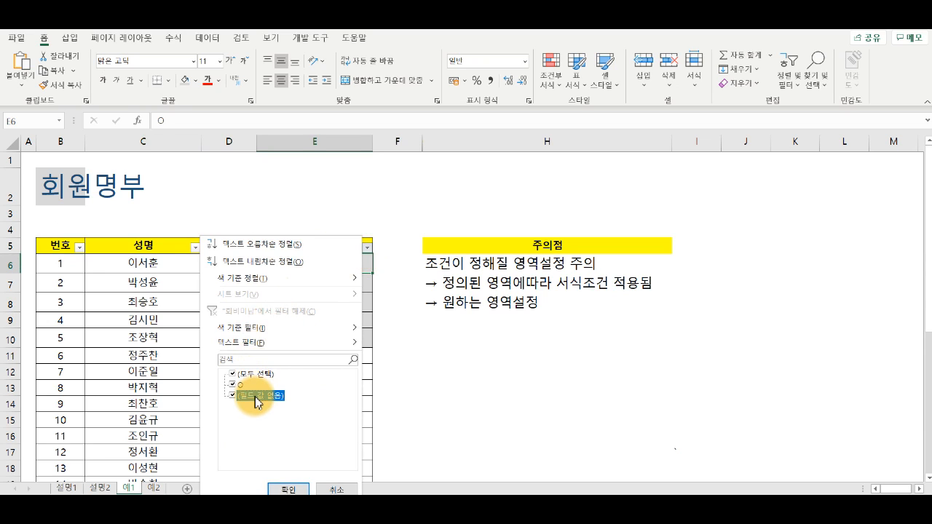
{"action": "left_click", "coordinate": [288, 488]}
{"action": "left_click", "coordinate": [290, 488]}
{"action": "left_click", "coordinate": [318, 299]}
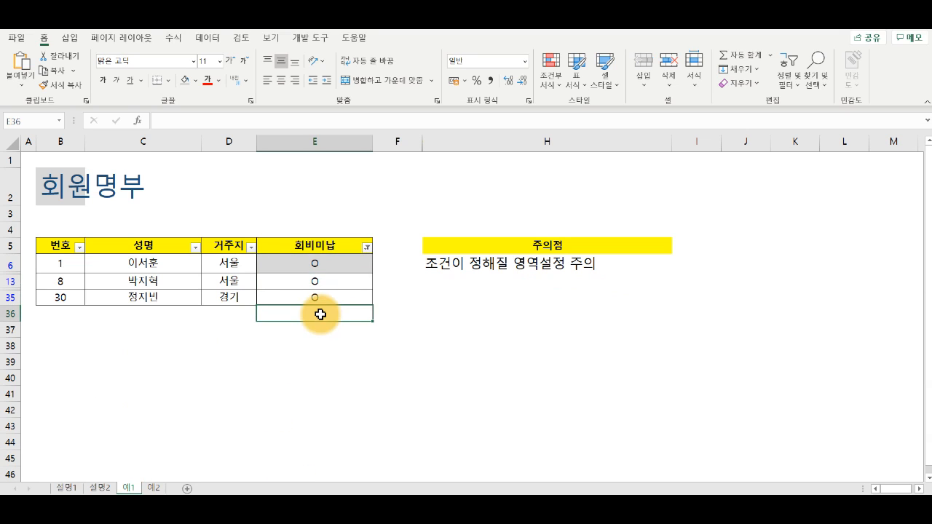
{"action": "left_click_drag", "start_coordinate": [306, 298], "coordinate": [225, 297]}
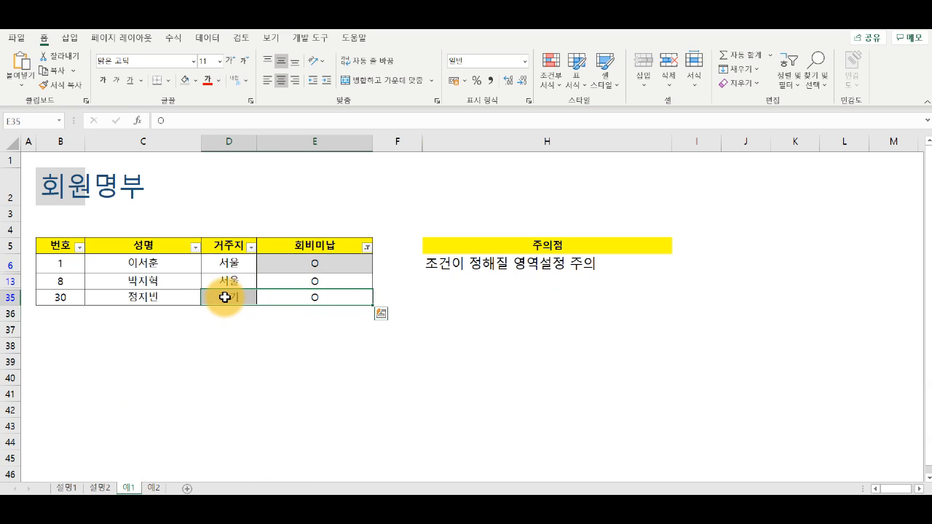
{"action": "key", "text": "ctrl+z"}
{"action": "scroll", "coordinate": [240, 291], "scroll_direction": "up", "scroll_amount": 5}
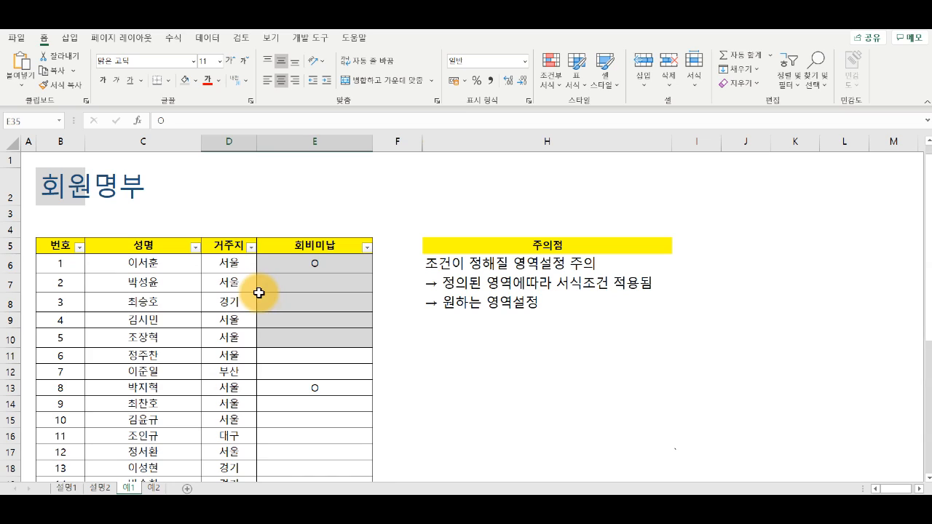
Create a 같음 highlight rule for cells E6:E10 in the 회비미납 column with O as the value to match
{"action": "left_click", "coordinate": [311, 269]}
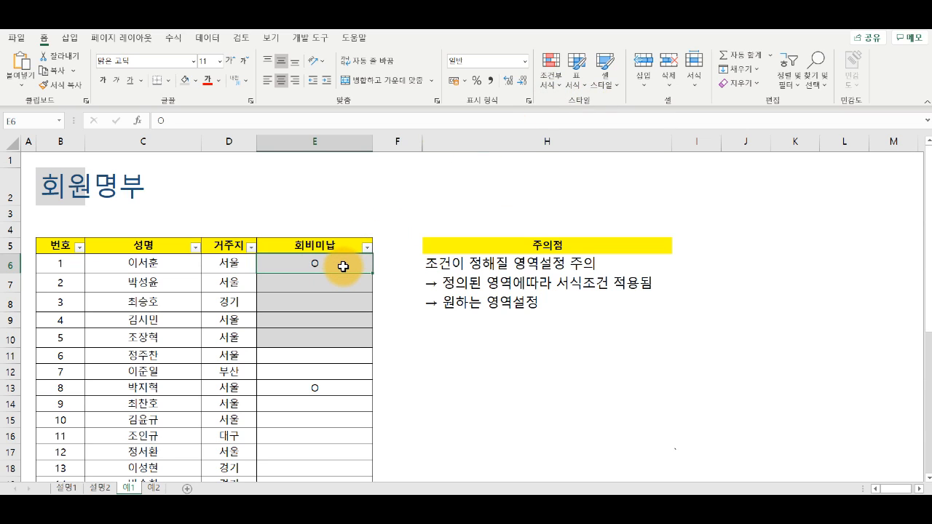
{"action": "left_click_drag", "start_coordinate": [343, 266], "coordinate": [342, 341]}
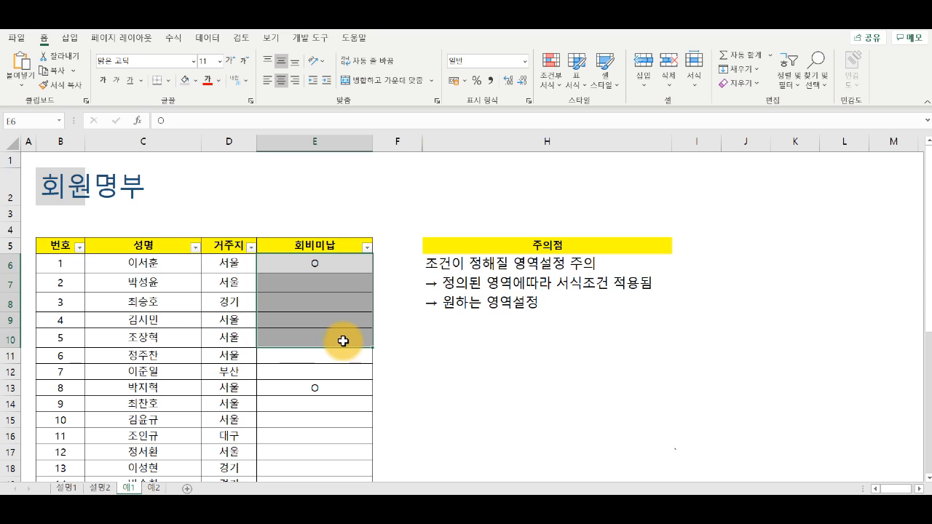
{"action": "left_click", "coordinate": [564, 86]}
{"action": "mouse_move", "coordinate": [561, 114]}
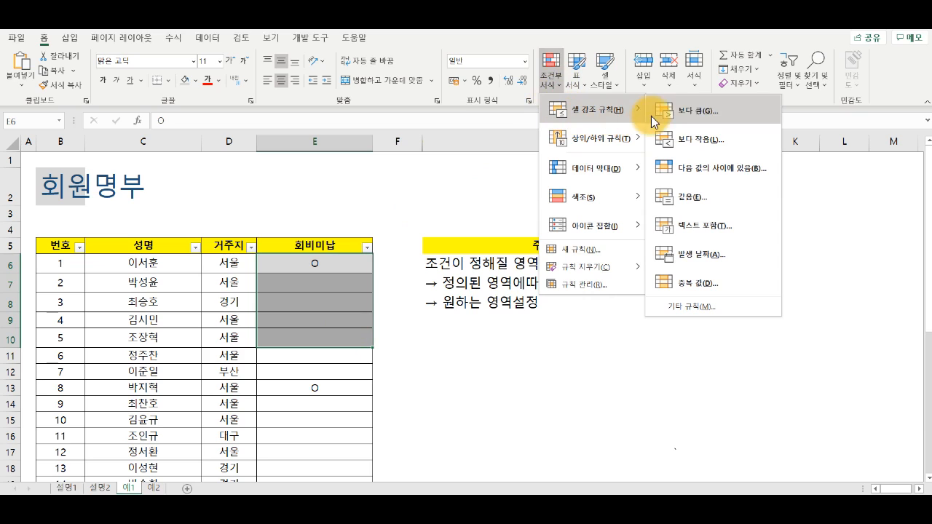
{"action": "left_click", "coordinate": [705, 202]}
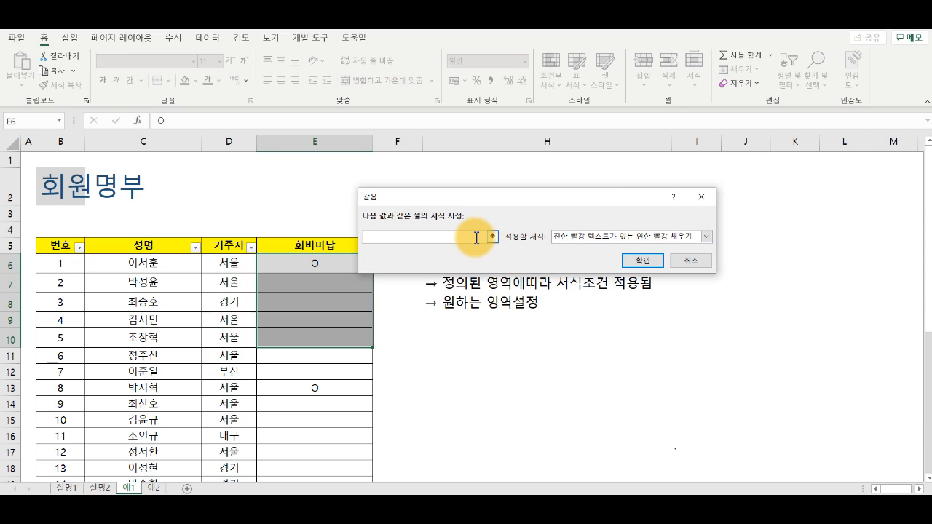
{"action": "type", "text": "O"}
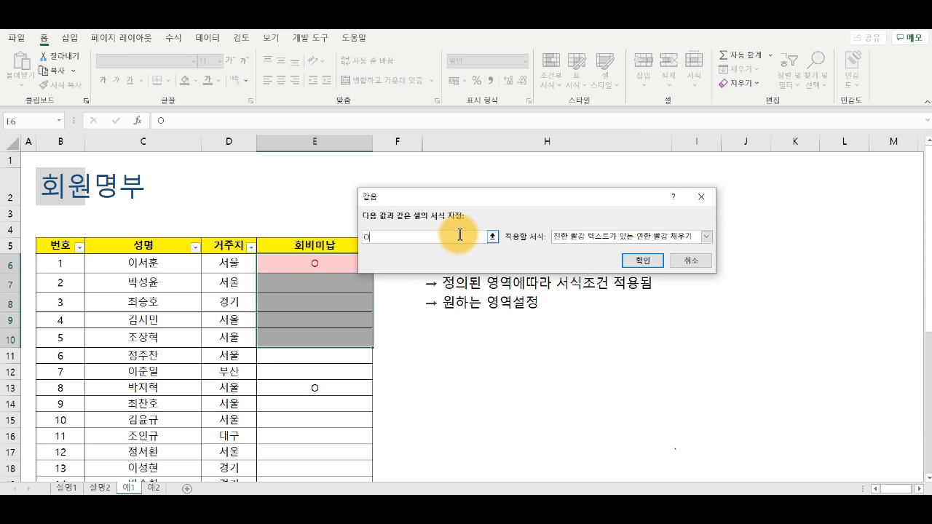
Set the rule's format to green fill with dark green text and apply it to the range
{"action": "left_click_drag", "start_coordinate": [465, 205], "coordinate": [512, 251]}
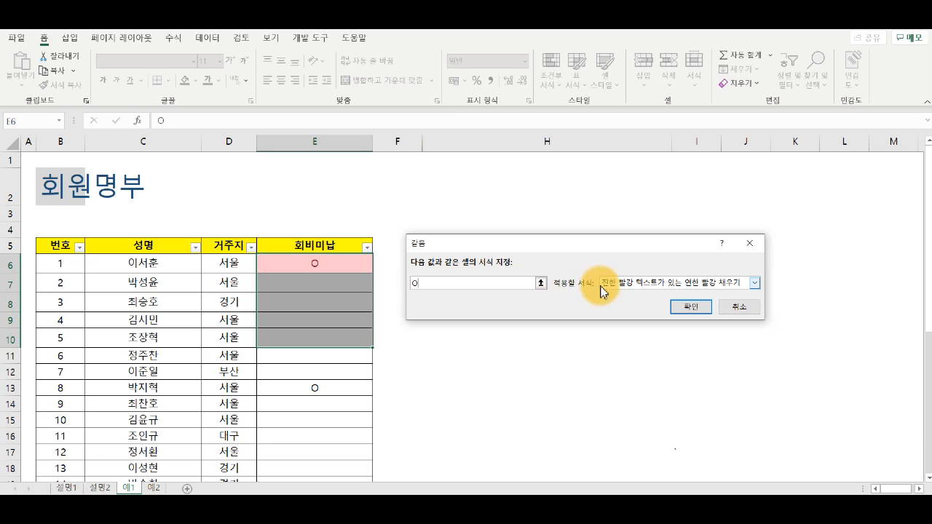
{"action": "left_click", "coordinate": [648, 285]}
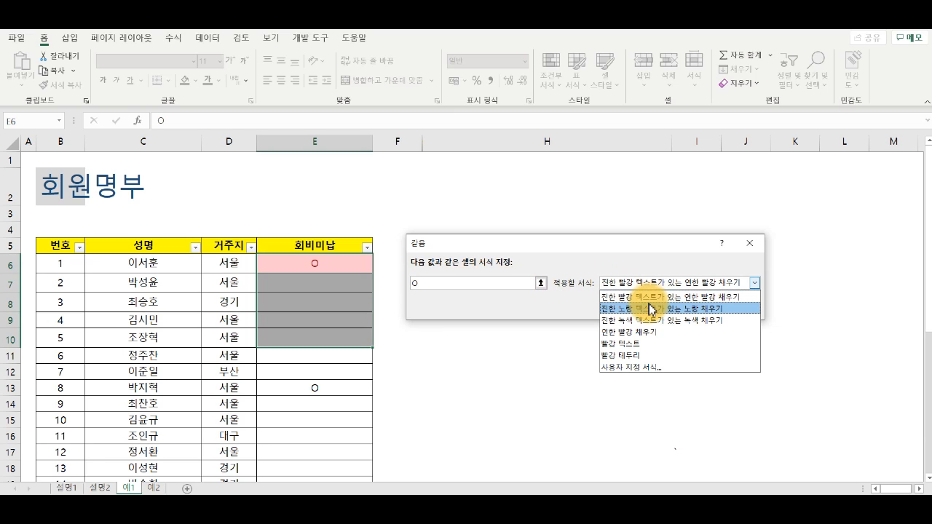
{"action": "left_click", "coordinate": [651, 306]}
{"action": "left_click", "coordinate": [649, 282]}
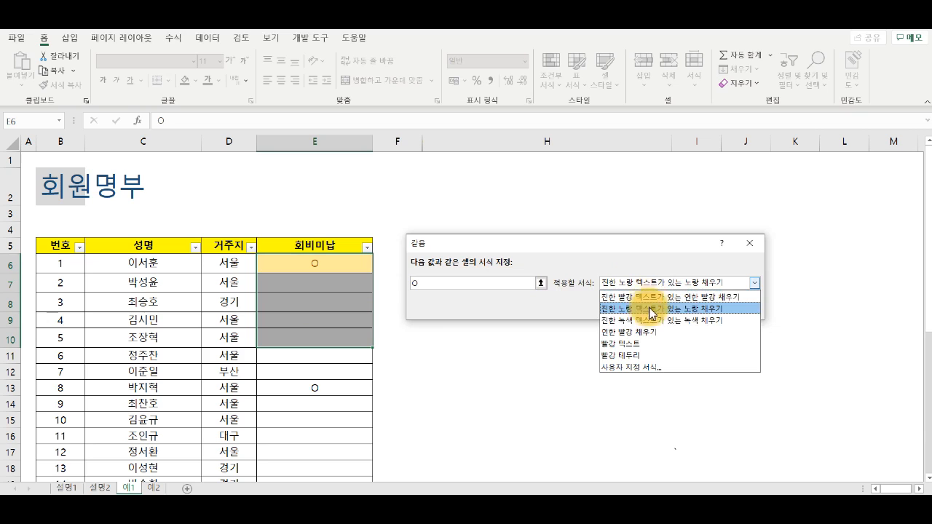
{"action": "left_click", "coordinate": [644, 313]}
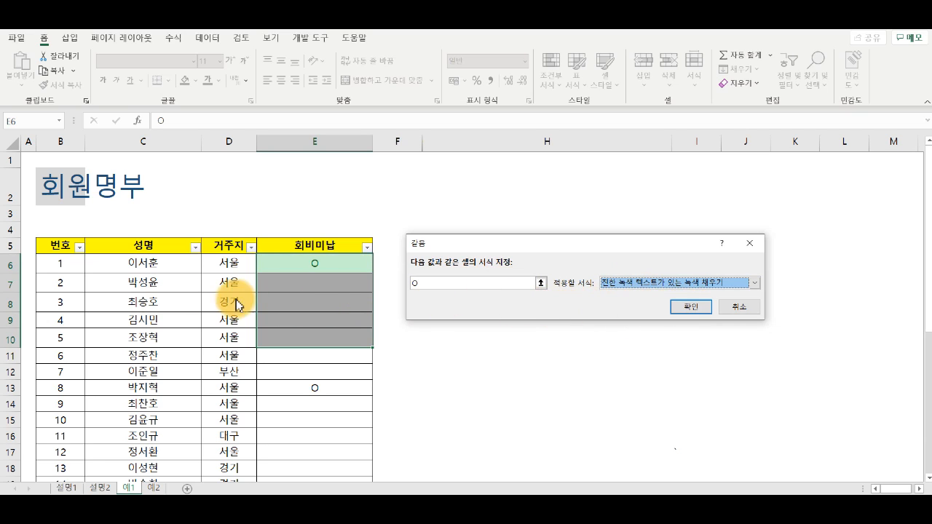
{"action": "left_click", "coordinate": [690, 307]}
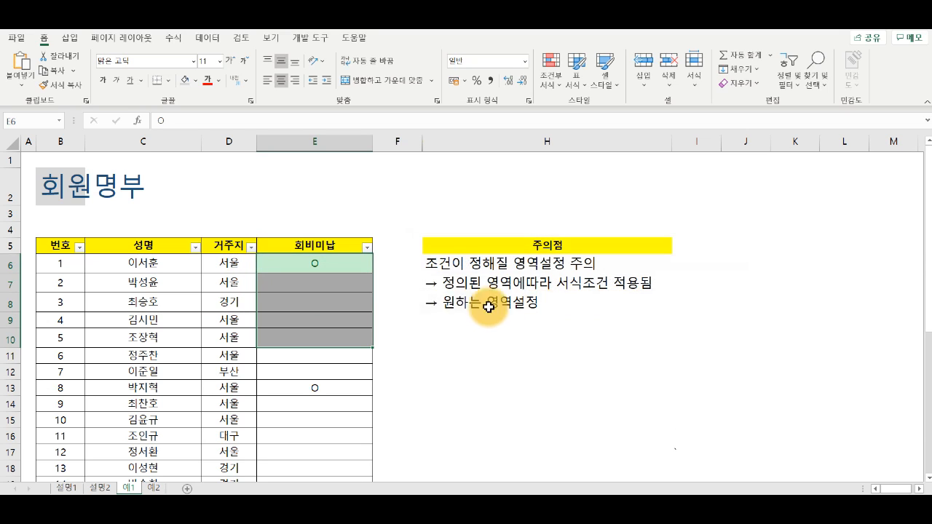
{"action": "left_click_drag", "start_coordinate": [370, 275], "coordinate": [391, 358]}
{"action": "left_click", "coordinate": [391, 358]}
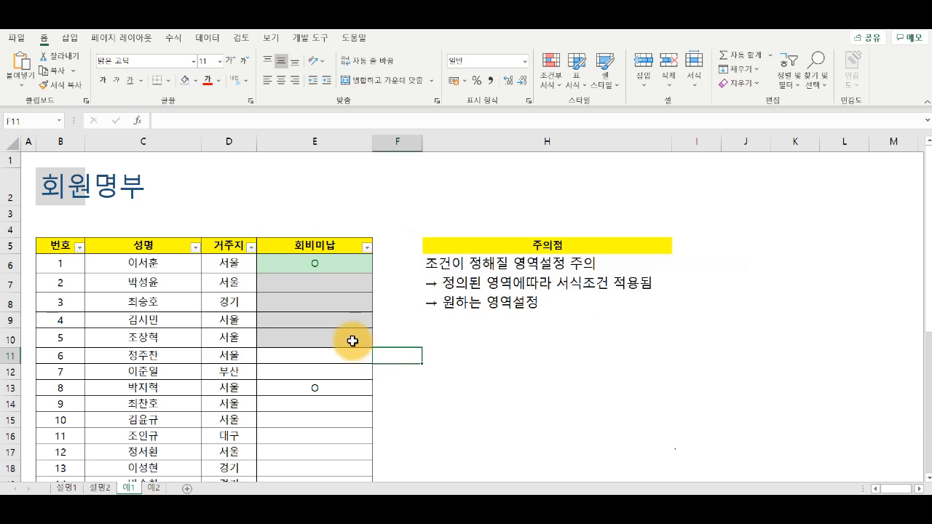
Enter O in the 회비미납 cells E8 and E10 to test the highlight rule
{"action": "left_click", "coordinate": [341, 296]}
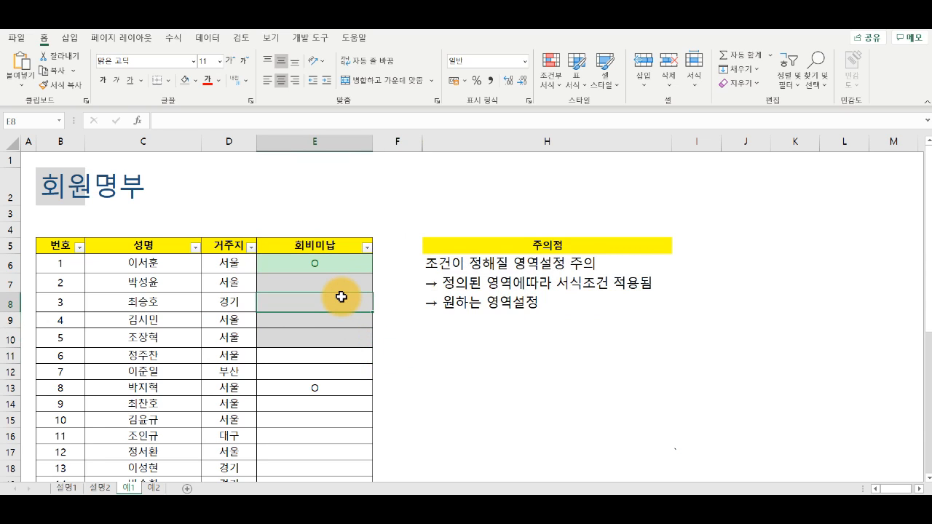
{"action": "type", "text": "O"}
{"action": "key", "text": "Return"}
{"action": "key", "text": "Return"}
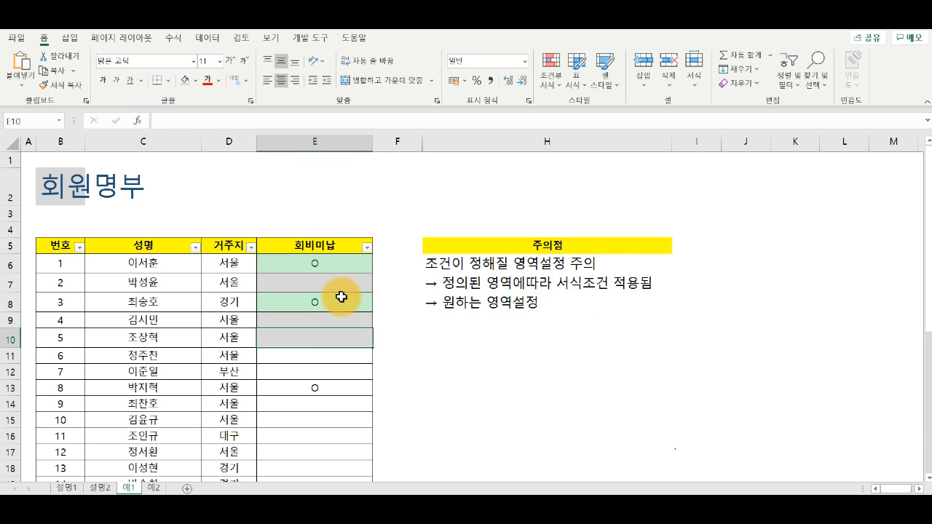
{"action": "type", "text": "O"}
{"action": "key", "text": "Return"}
{"action": "key", "text": "Return"}
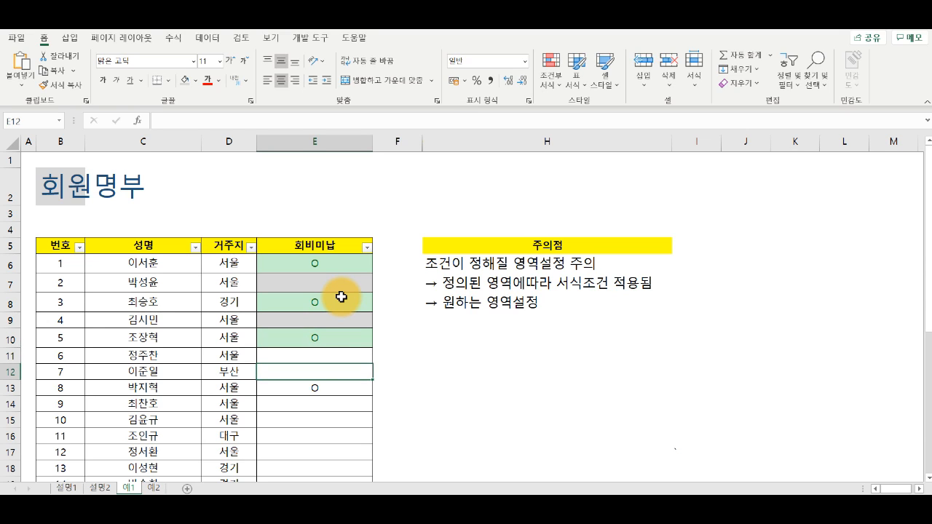
Enter O in the 회비미납 cells E12 through E15, outside the highlight rule's range E6:E10
{"action": "type", "text": "O"}
{"action": "key", "text": "Return"}
{"action": "type", "text": "O"}
{"action": "key", "text": "Return"}
{"action": "type", "text": "O"}
{"action": "key", "text": "Return"}
{"action": "type", "text": "O"}
{"action": "key", "text": "Return"}
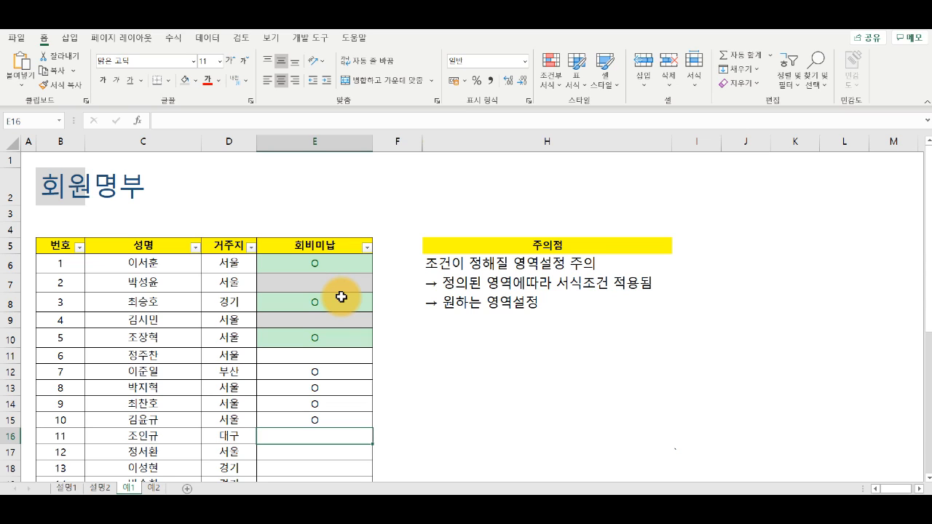
Undo the test O entries in the 회비미납 column, including those in E8 and E10
{"action": "key", "text": "ctrl+z"}
{"action": "key", "text": "ctrl+z"}
{"action": "key", "text": "ctrl+z"}
{"action": "key", "text": "ctrl+z"}
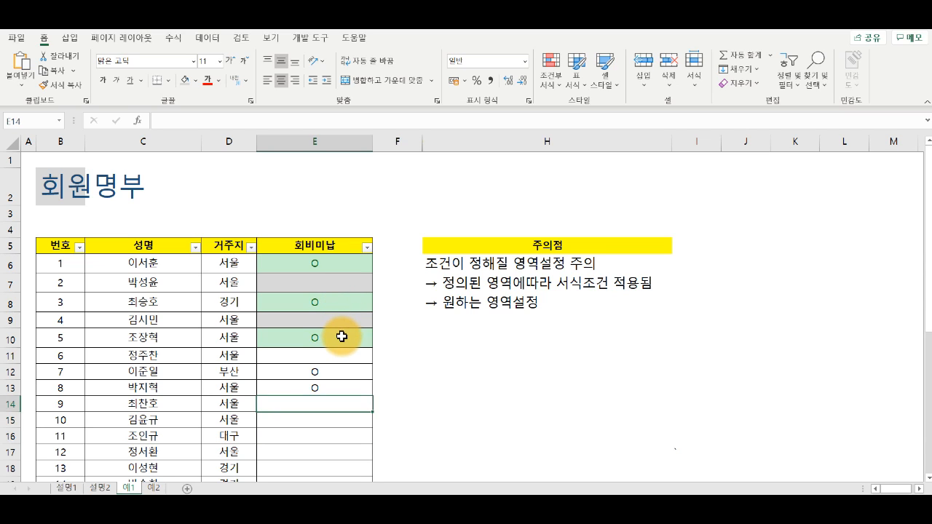
{"action": "key", "text": "ctrl+z"}
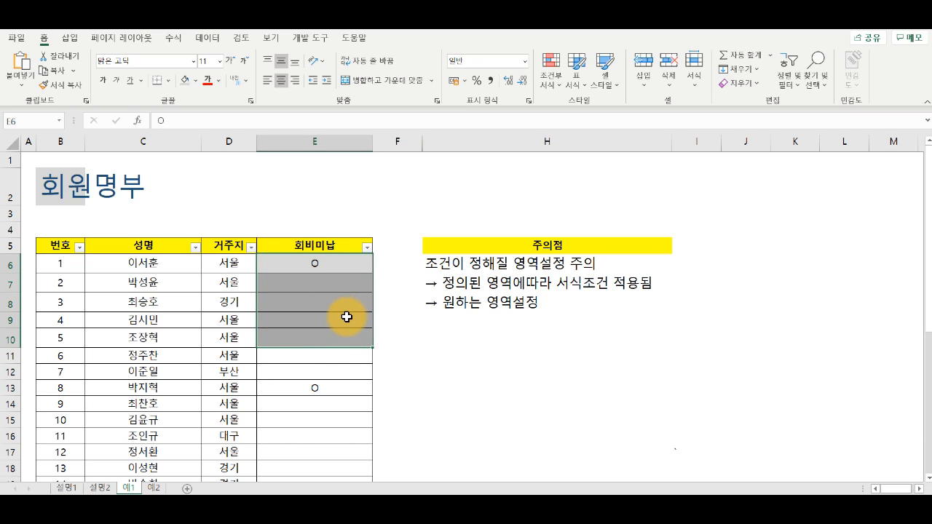
Open the conditional formatting rule manager for cells E6:E10 in the 회비미납 column
{"action": "left_click_drag", "start_coordinate": [345, 264], "coordinate": [344, 337]}
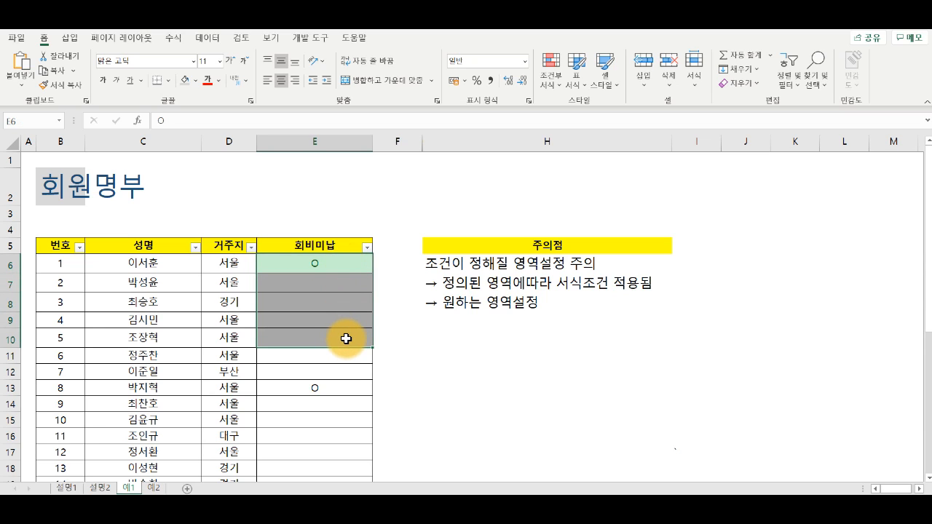
{"action": "left_click", "coordinate": [565, 88]}
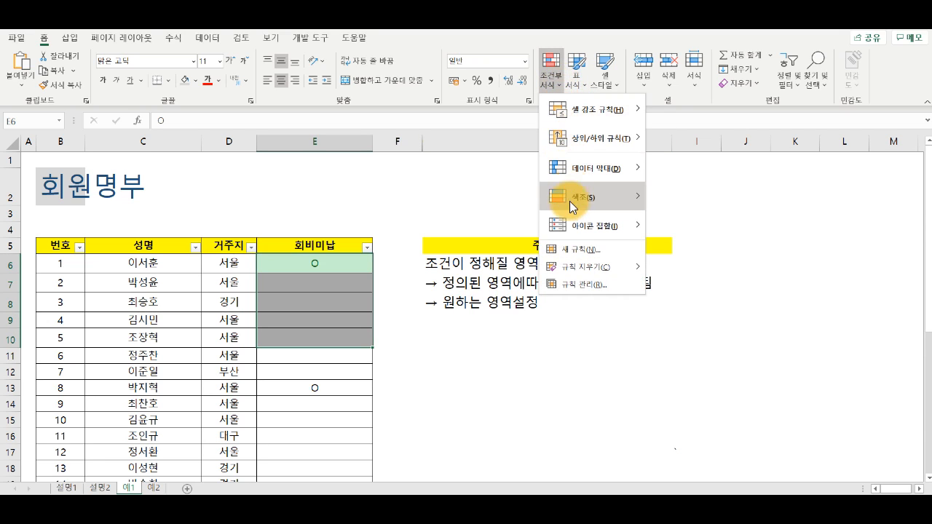
{"action": "left_click", "coordinate": [575, 285]}
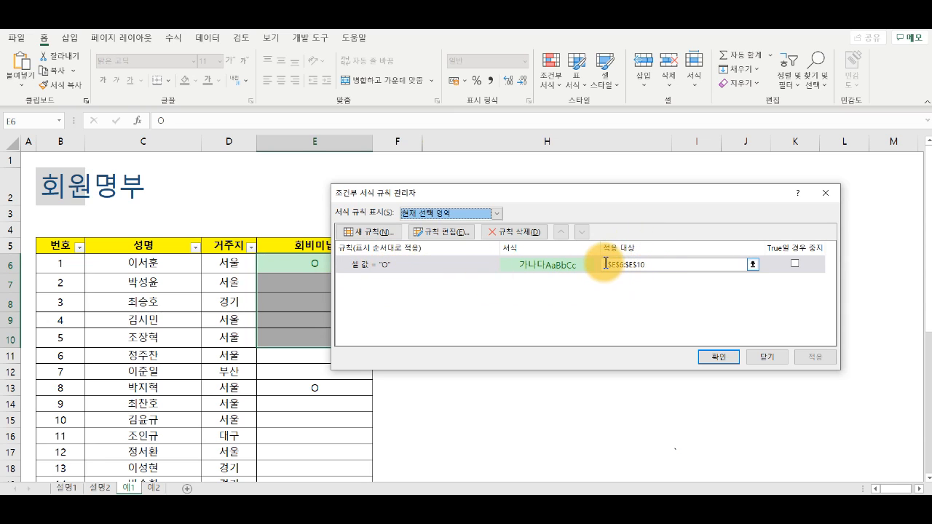
Try changing the fill of the rule for cell value O to dark blue, and discard the rule edit
{"action": "left_click", "coordinate": [574, 273]}
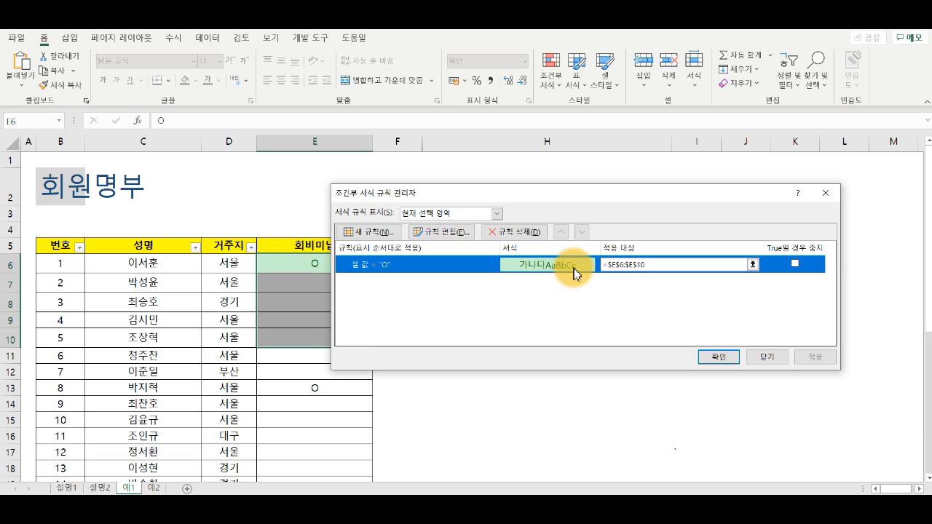
{"action": "left_click", "coordinate": [455, 232]}
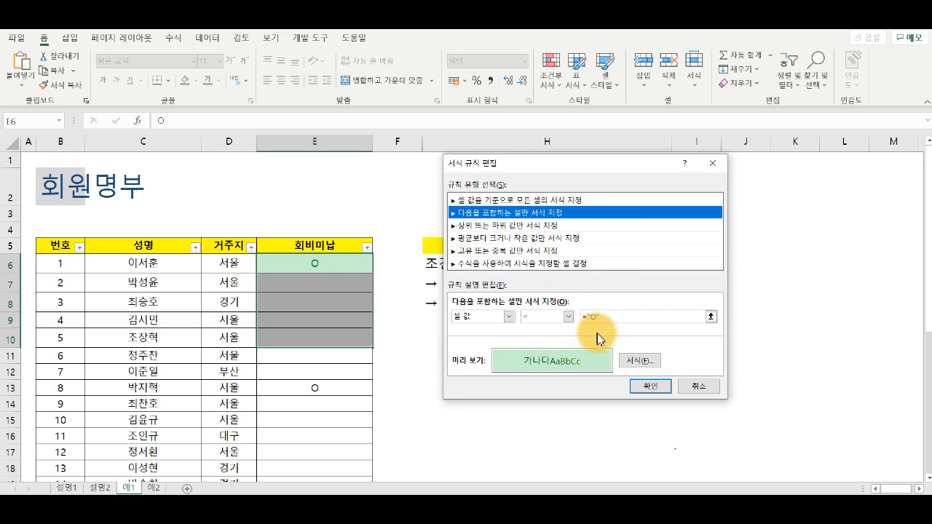
{"action": "left_click", "coordinate": [630, 360]}
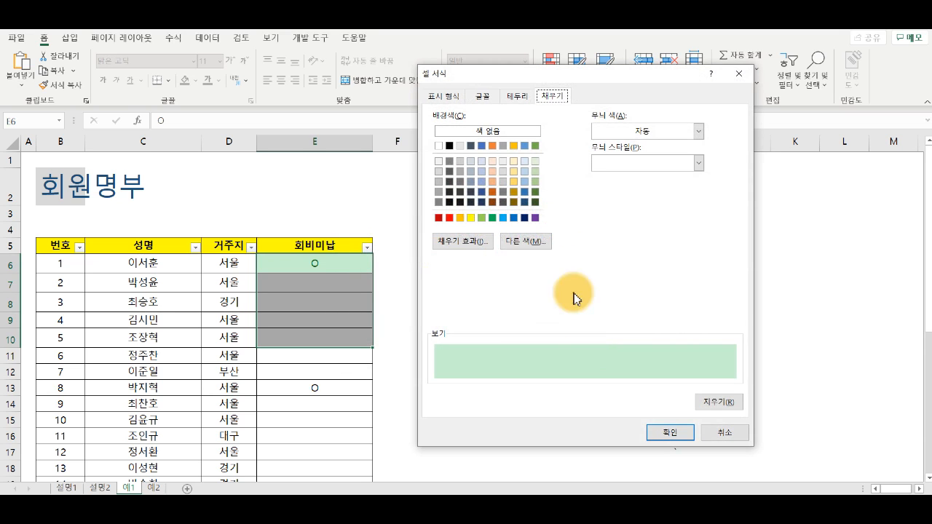
{"action": "left_click", "coordinate": [481, 192]}
{"action": "left_click", "coordinate": [667, 433]}
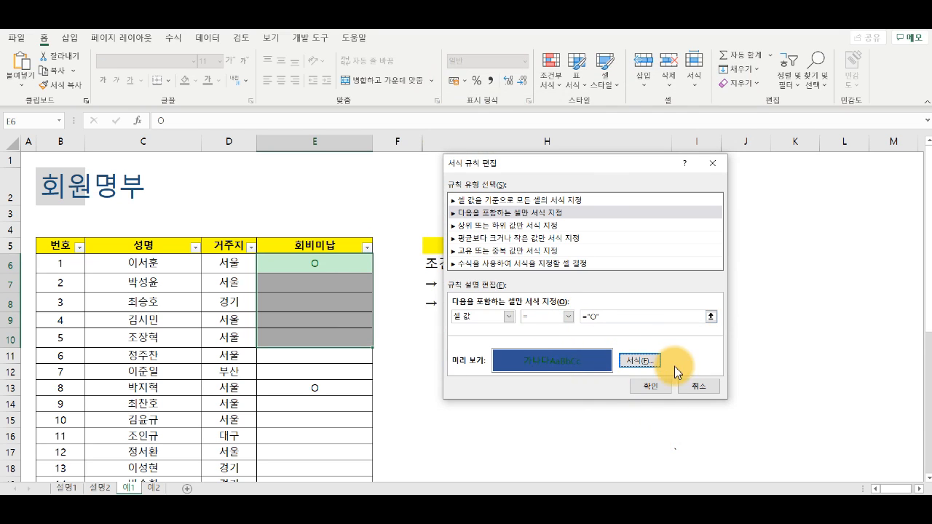
{"action": "left_click", "coordinate": [698, 386]}
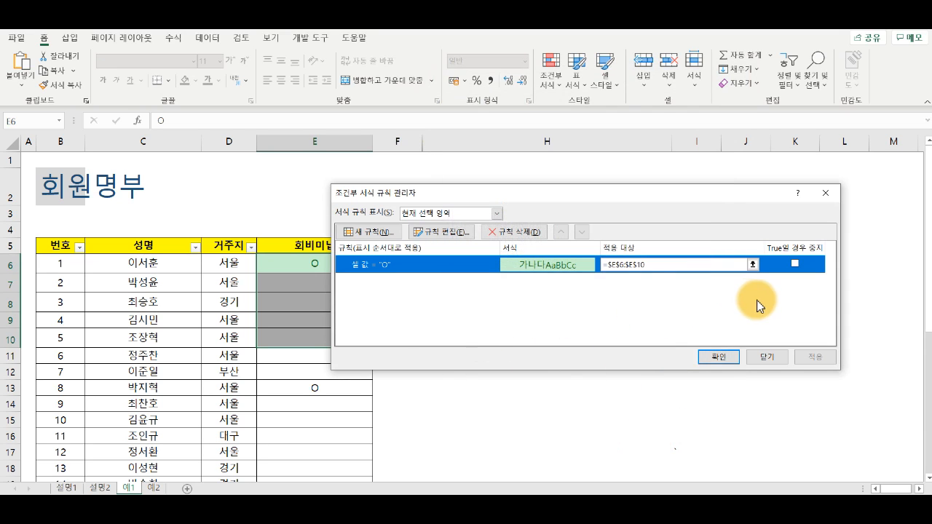
Delete the rule for cell value O from E6:E10 and apply the removal
{"action": "left_click", "coordinate": [518, 232]}
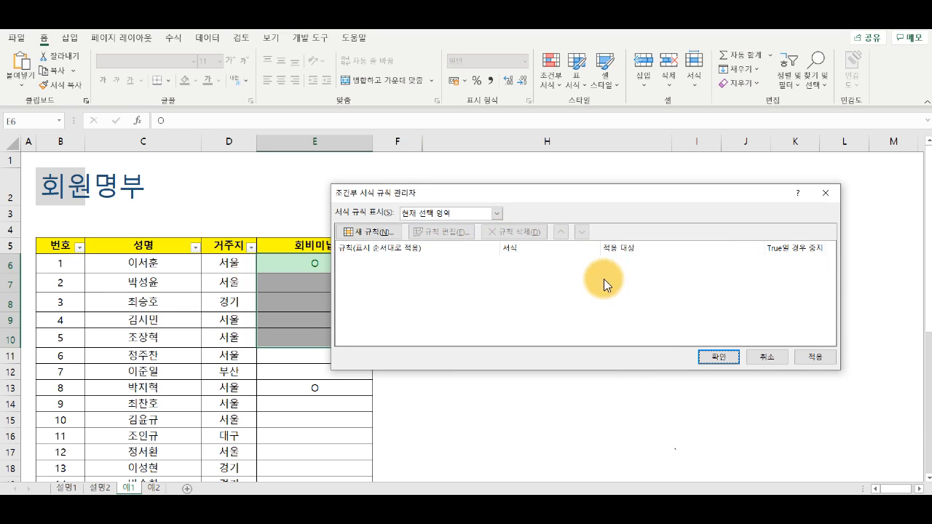
{"action": "left_click", "coordinate": [716, 356]}
{"action": "left_click", "coordinate": [319, 337]}
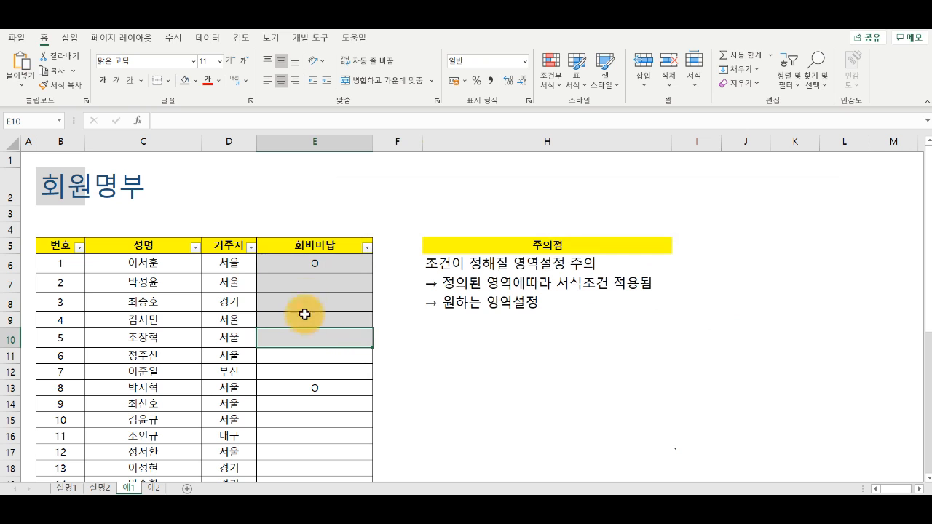
Create a 같음 highlight rule for O on 회비미납 cells E6:E35, using light red fill with dark red text
{"action": "left_click", "coordinate": [321, 261]}
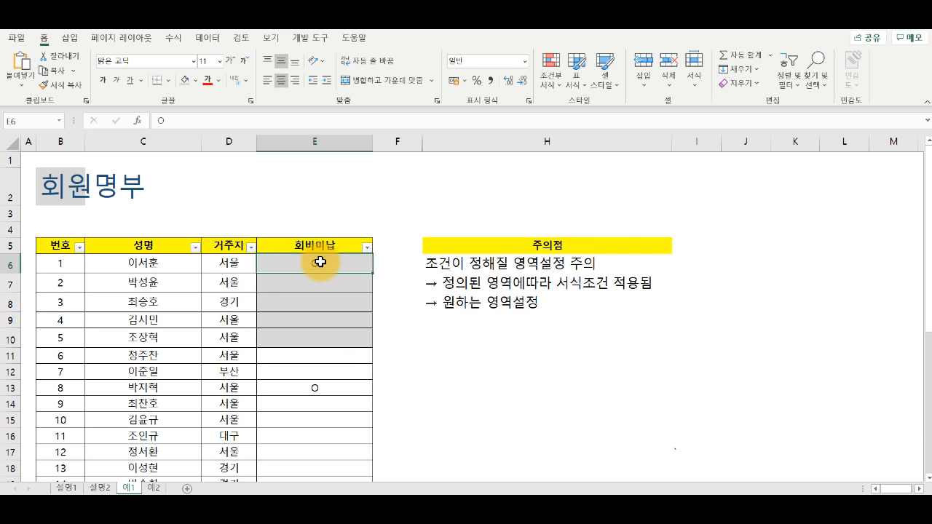
{"action": "mouse_move", "coordinate": [320, 262]}
{"action": "left_mouse_down"}
{"action": "mouse_move", "coordinate": [314, 339]}
{"action": "mouse_move", "coordinate": [320, 321]}
{"action": "left_mouse_up"}
{"action": "scroll", "coordinate": [319, 321], "scroll_direction": "up", "scroll_amount": 8}
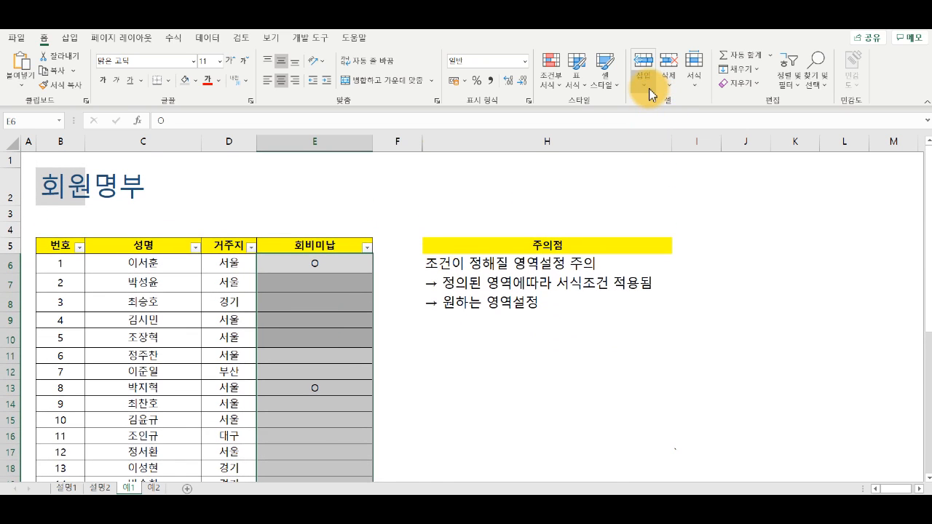
{"action": "left_click", "coordinate": [562, 91]}
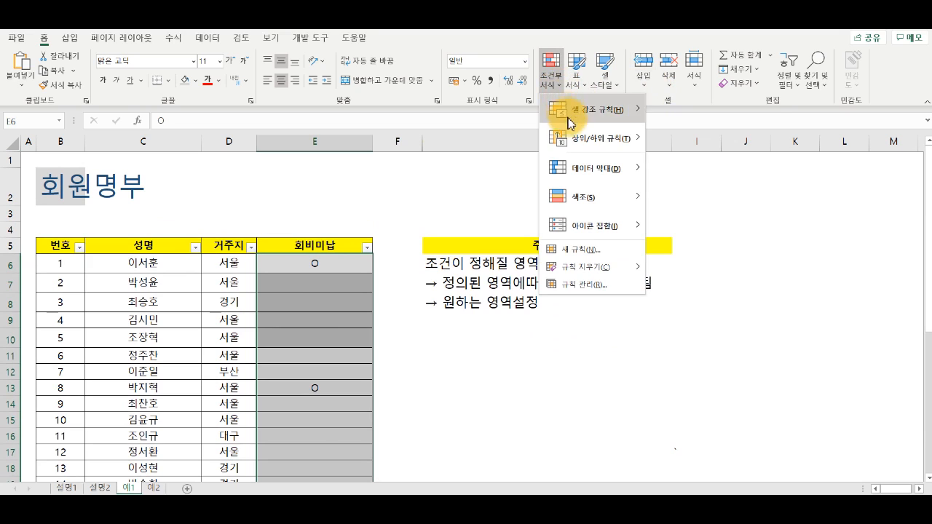
{"action": "mouse_move", "coordinate": [587, 116]}
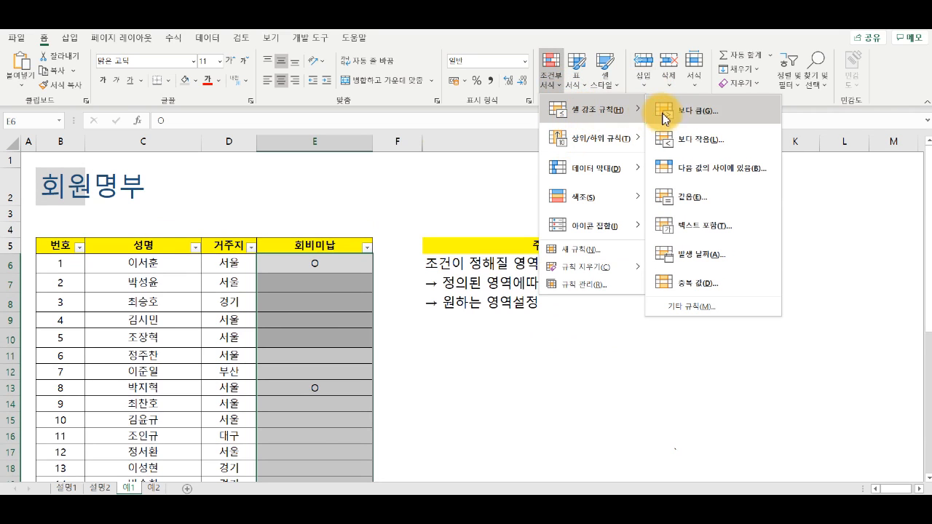
{"action": "left_click", "coordinate": [689, 197]}
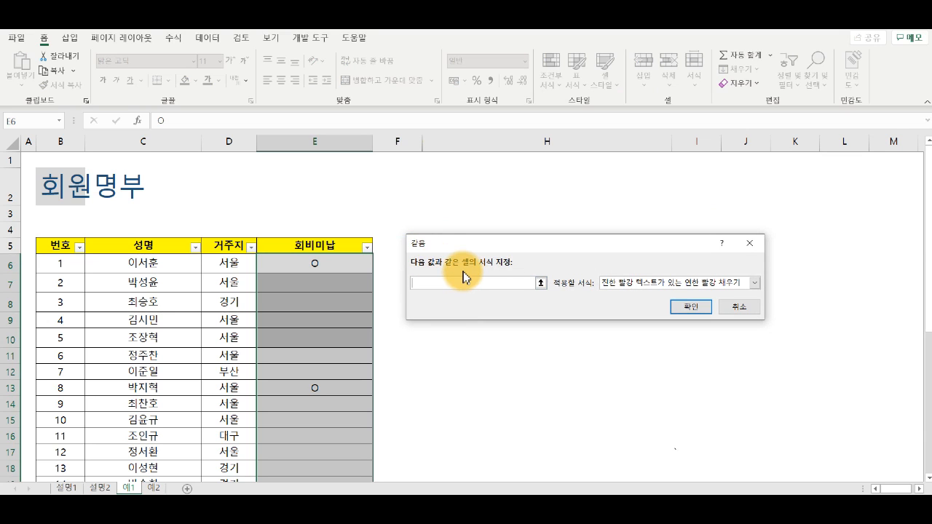
{"action": "type", "text": "O"}
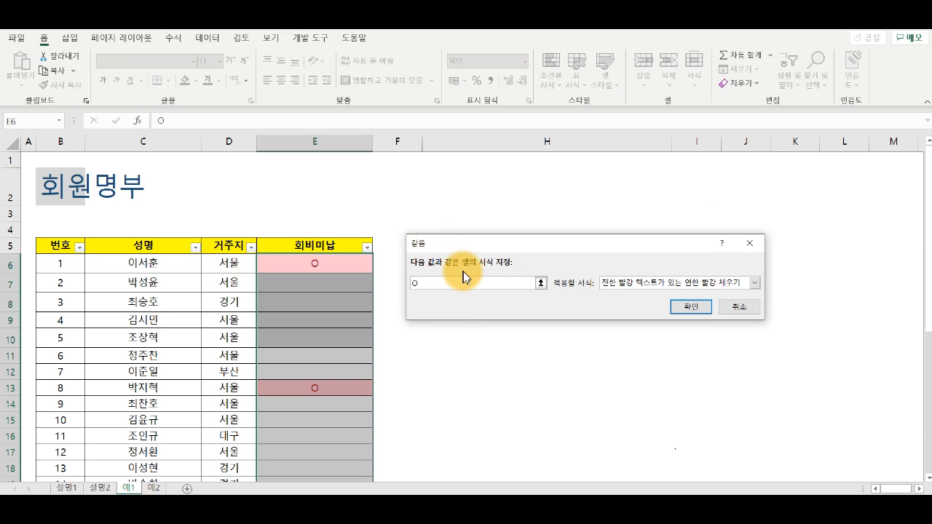
{"action": "key", "text": "Return"}
Enter O in the 회비미납 cells E29, E25, E22 and E16 to test the rule across the column
{"action": "scroll", "coordinate": [322, 371], "scroll_direction": "down", "scroll_amount": 5}
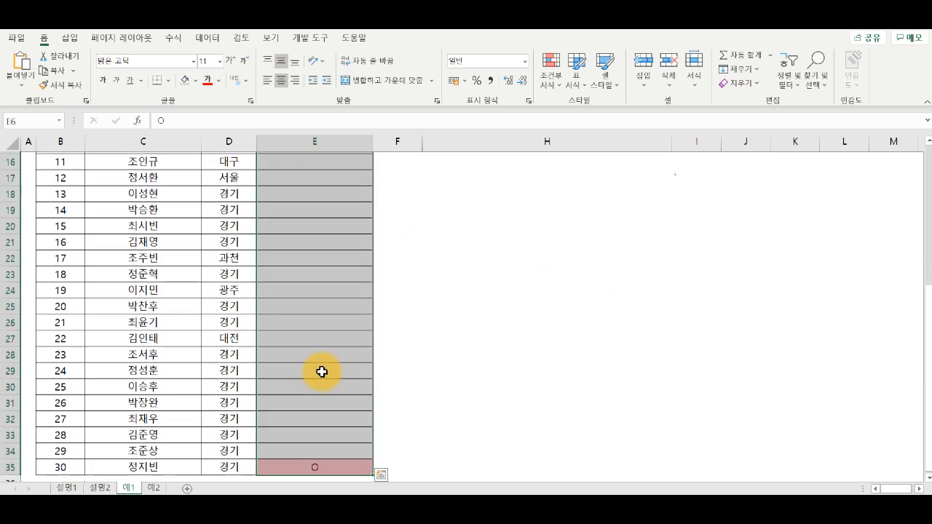
{"action": "left_click", "coordinate": [322, 371]}
{"action": "type", "text": "O"}
{"action": "left_click", "coordinate": [308, 433]}
{"action": "left_click", "coordinate": [315, 302]}
{"action": "type", "text": "O"}
{"action": "left_click", "coordinate": [318, 255]}
{"action": "type", "text": "O"}
{"action": "left_click", "coordinate": [313, 213]}
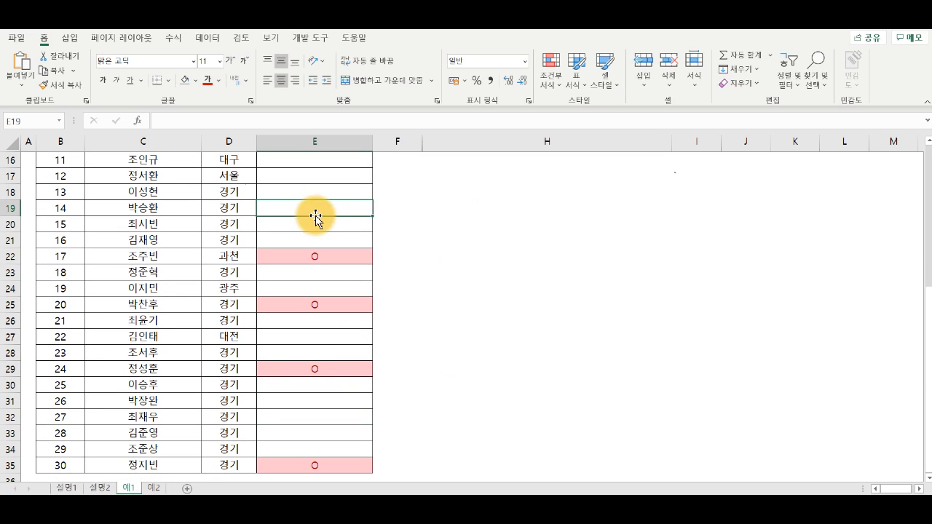
{"action": "scroll", "coordinate": [313, 207], "scroll_direction": "up", "scroll_amount": 2}
{"action": "left_click", "coordinate": [315, 267]}
{"action": "type", "text": "O"}
{"action": "left_click", "coordinate": [317, 288]}
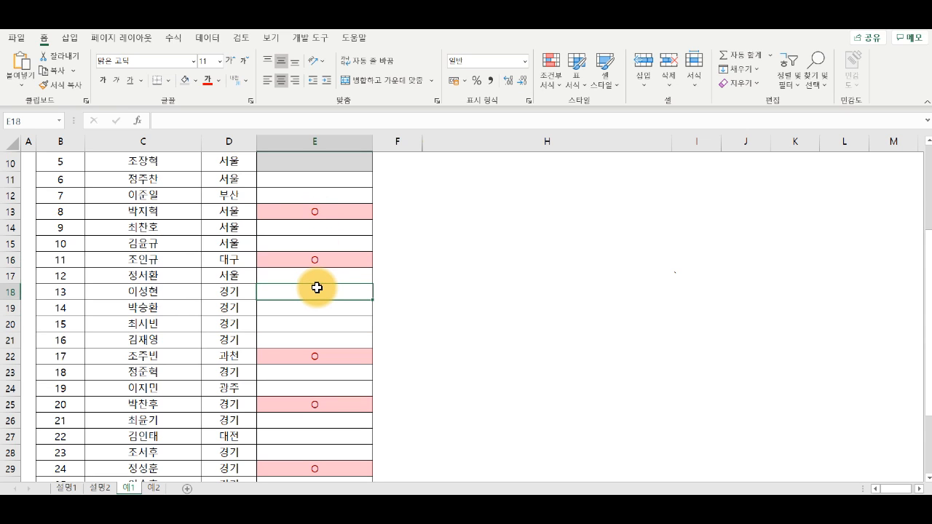
{"action": "scroll", "coordinate": [317, 288], "scroll_direction": "up", "scroll_amount": 2}
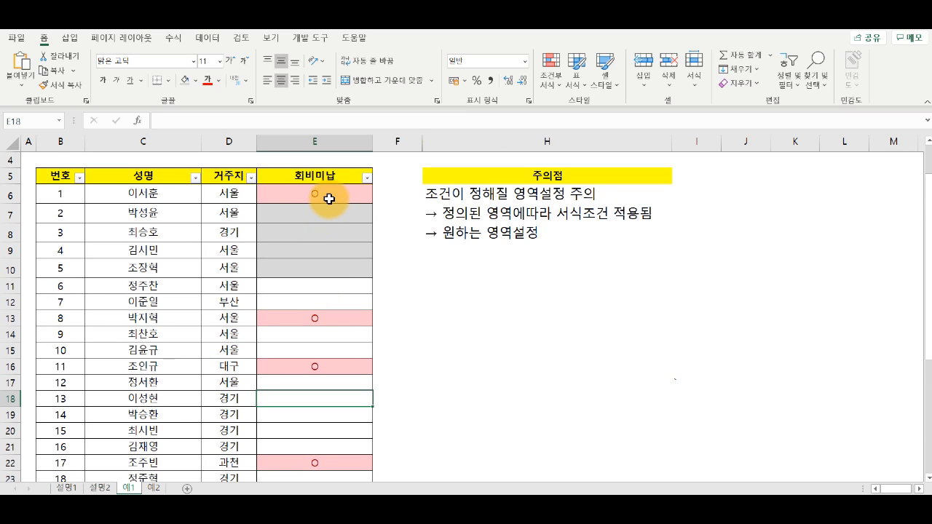
Go to the 예2 sheet and select the whole sales table, B3:I42, including its header row
{"action": "left_click", "coordinate": [153, 487]}
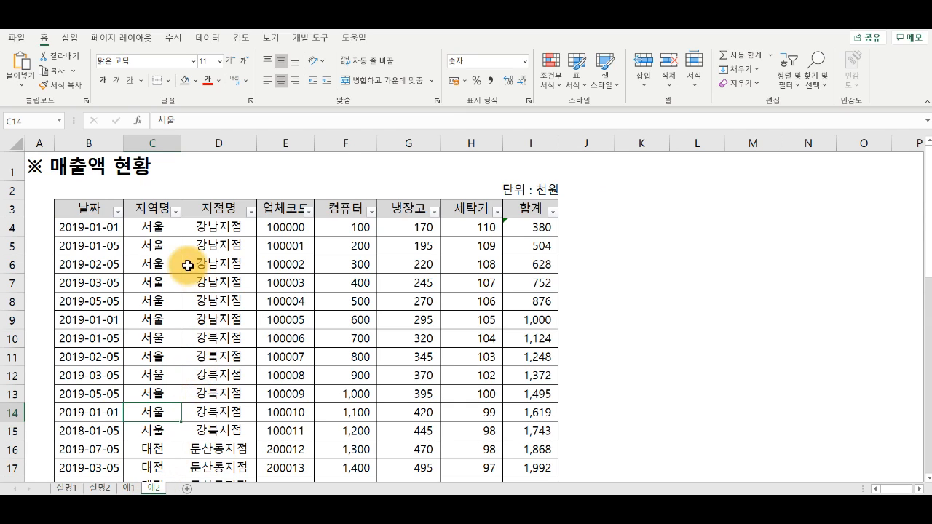
{"action": "left_click", "coordinate": [95, 211]}
{"action": "left_click_drag", "start_coordinate": [94, 211], "coordinate": [520, 213]}
{"action": "scroll", "coordinate": [522, 371], "scroll_direction": "down", "scroll_amount": 8}
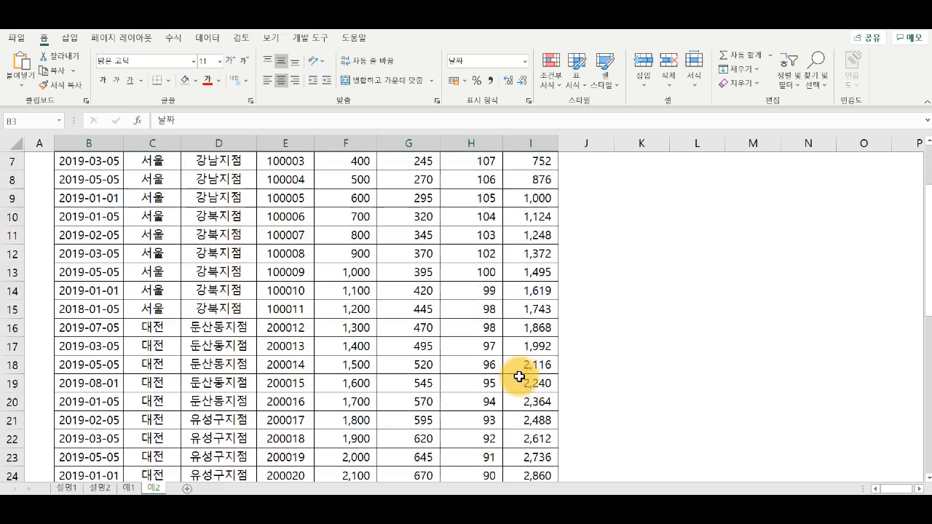
{"action": "scroll", "coordinate": [521, 407], "scroll_direction": "down", "scroll_amount": 2}
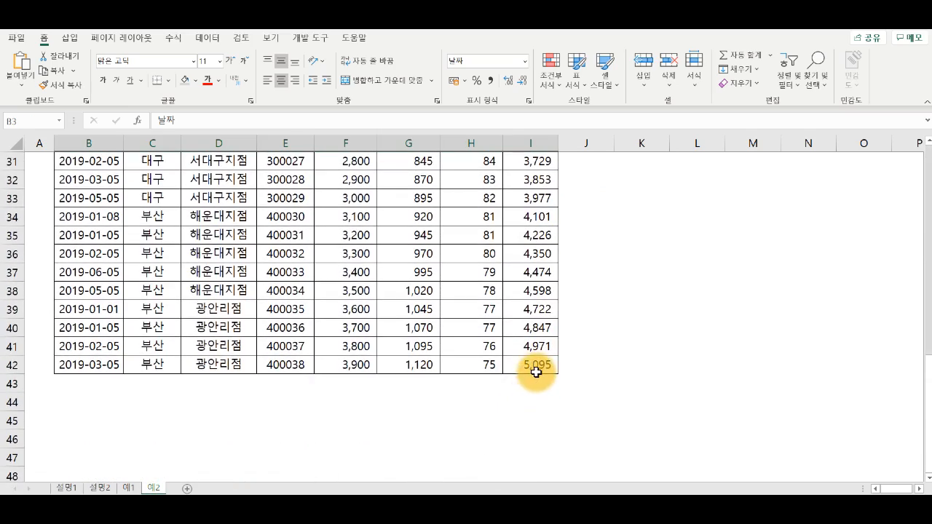
{"action": "left_click", "coordinate": [534, 369], "text": "shift"}
{"action": "scroll", "coordinate": [335, 362], "scroll_direction": "up", "scroll_amount": 1}
{"action": "scroll", "coordinate": [335, 360], "scroll_direction": "up", "scroll_amount": 9}
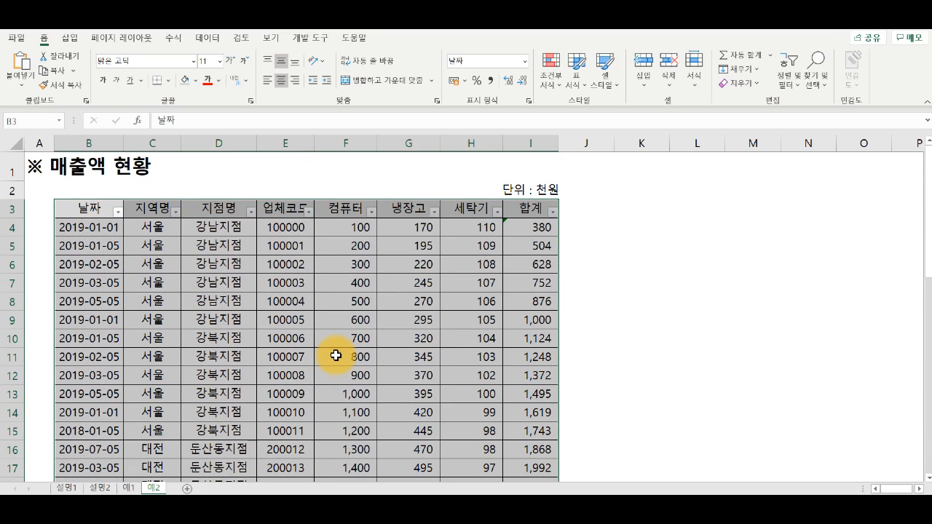
Create a 텍스트 포함 highlight rule for the text 강남 on the sales table, using green fill with dark green text
{"action": "left_click", "coordinate": [553, 81]}
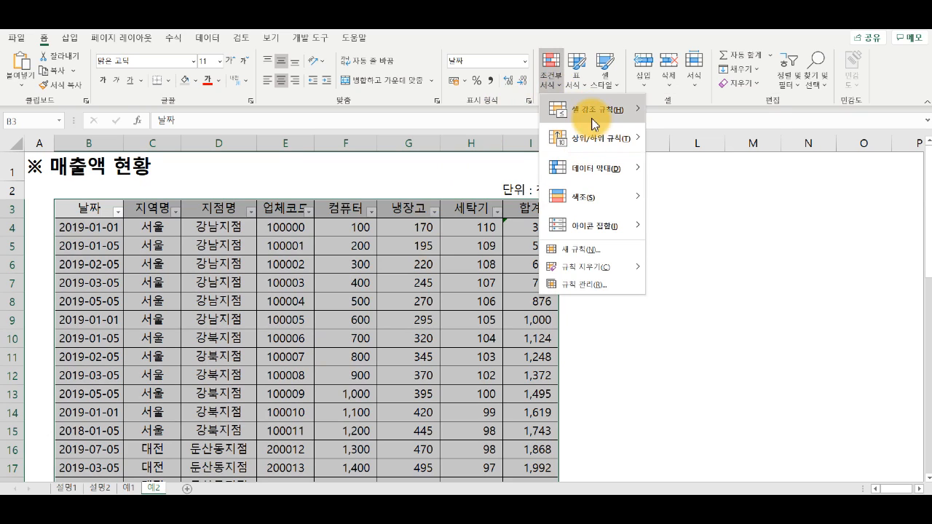
{"action": "mouse_move", "coordinate": [591, 124]}
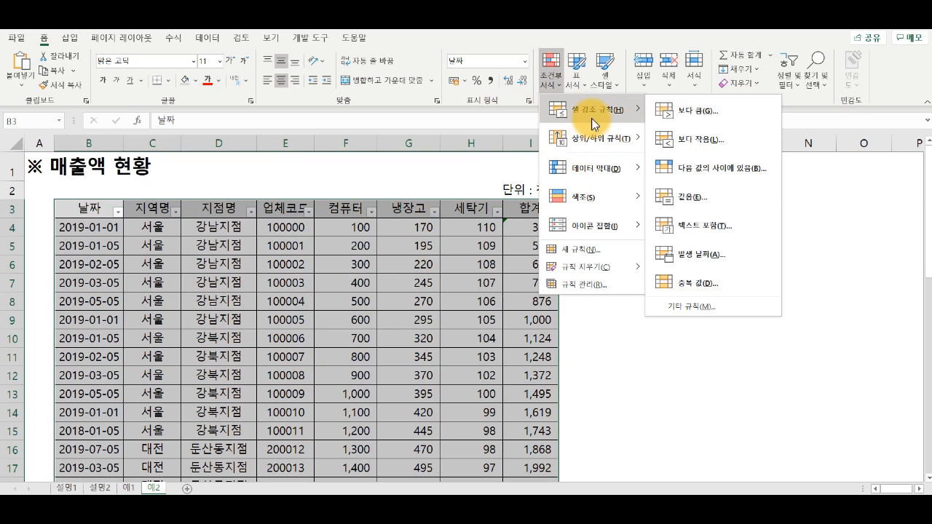
{"action": "left_click", "coordinate": [699, 229]}
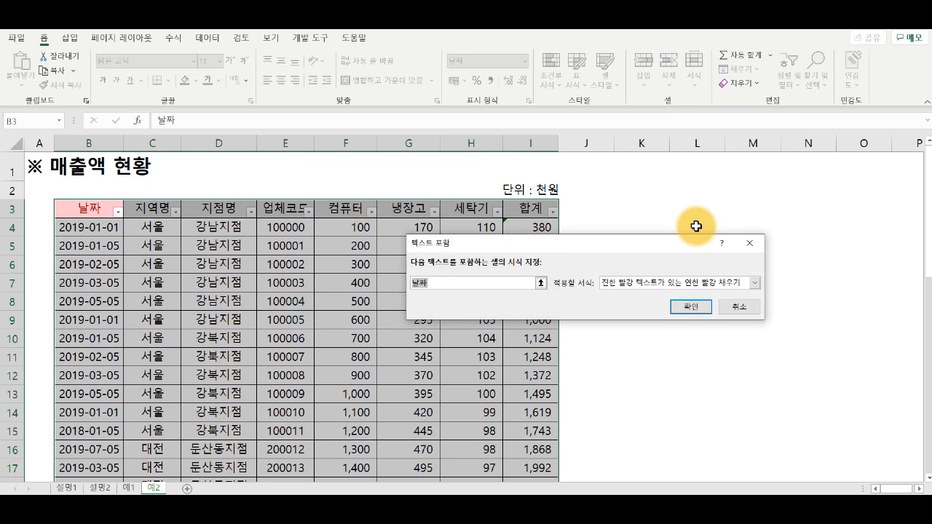
{"action": "type", "text": "강남"}
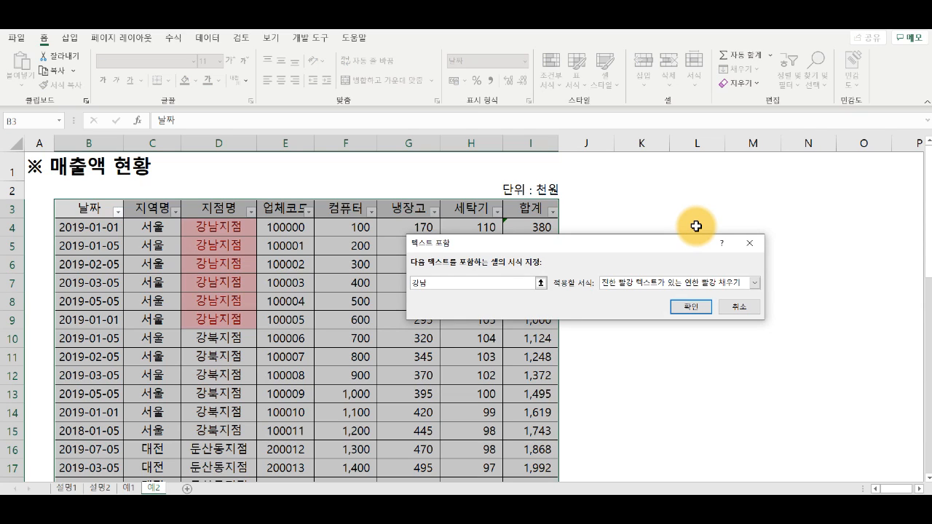
{"action": "left_click", "coordinate": [683, 284]}
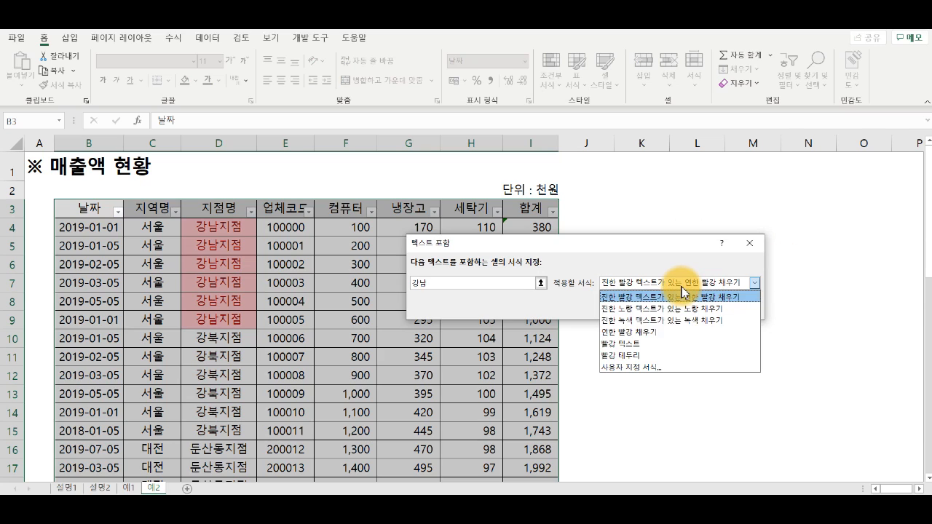
{"action": "left_click", "coordinate": [659, 318]}
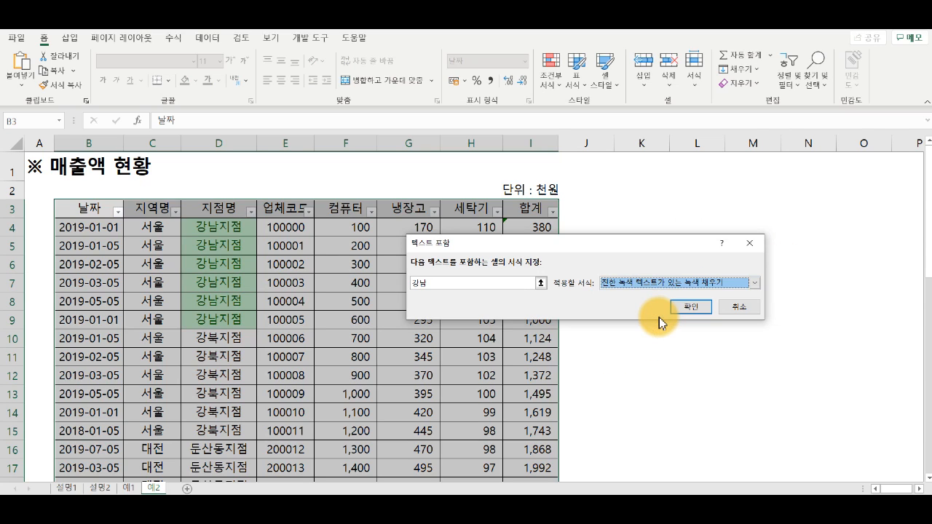
{"action": "left_click", "coordinate": [682, 306]}
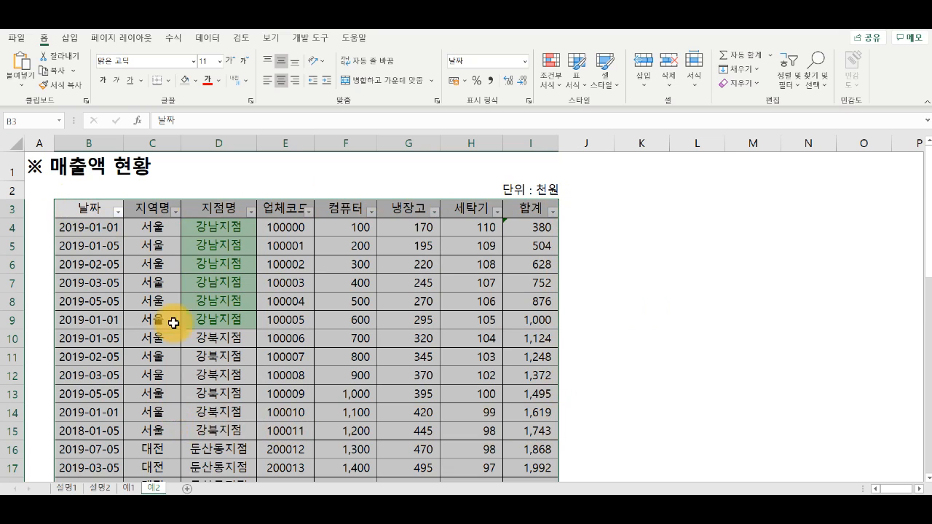
Enter 강남 in the 지역명 cells C6 and C8 and 강북 in C9 to test the text rule
{"action": "left_click", "coordinate": [160, 270]}
{"action": "type", "text": "강"}
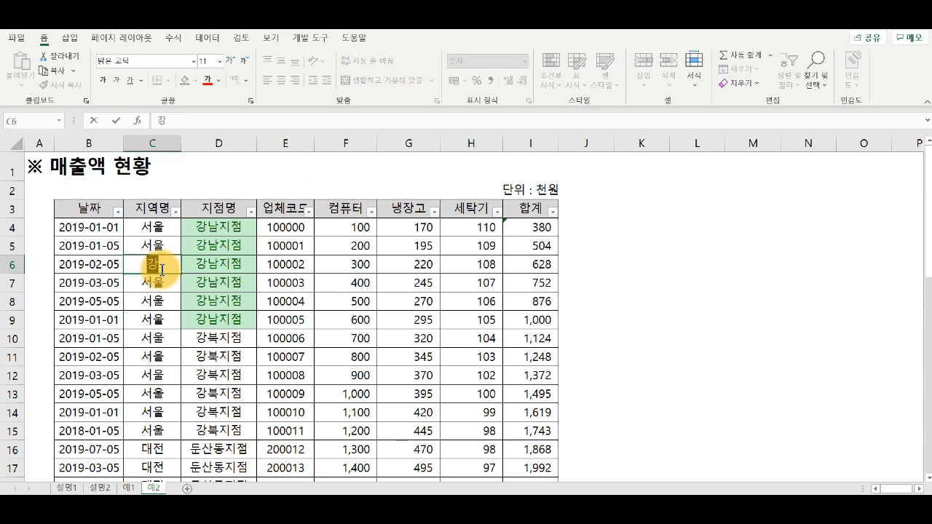
{"action": "key", "text": "Return"}
{"action": "key", "text": "Down"}
{"action": "type", "text": "강남"}
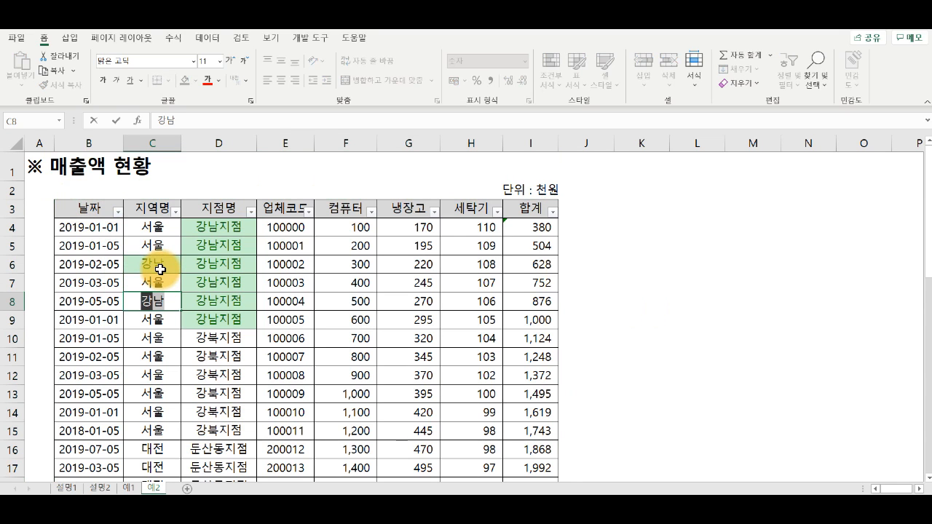
{"action": "key", "text": "Return"}
{"action": "key", "text": "Down"}
{"action": "type", "text": "강남"}
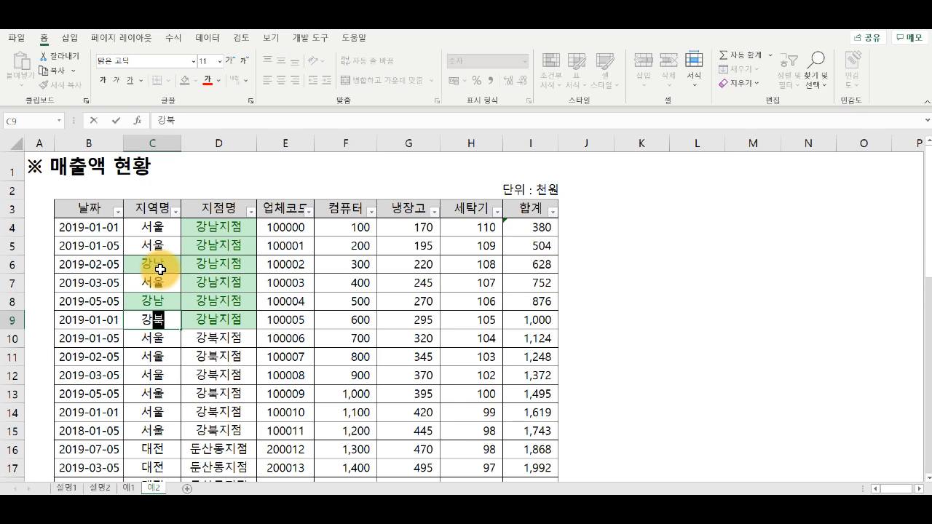
{"action": "key", "text": "Return"}
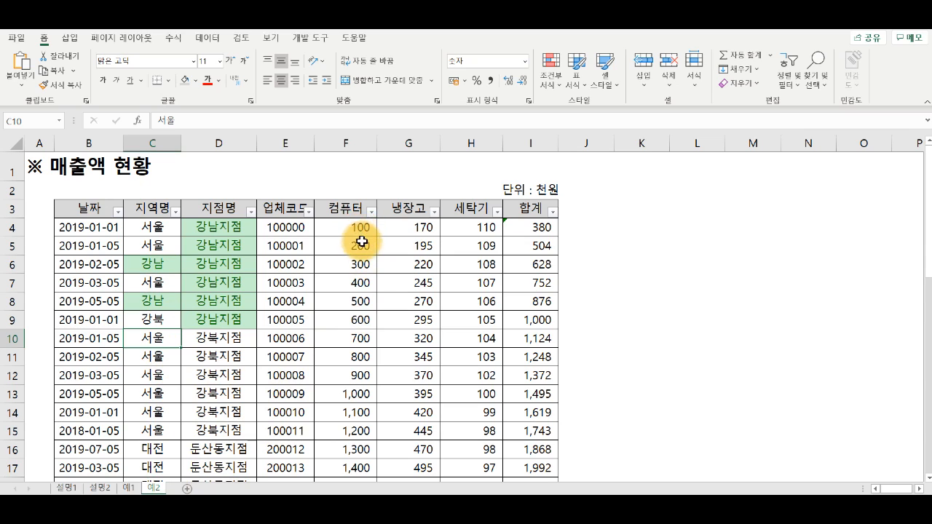
Clear the conditional formatting rules from the entire 예2 sheet
{"action": "left_click", "coordinate": [564, 90]}
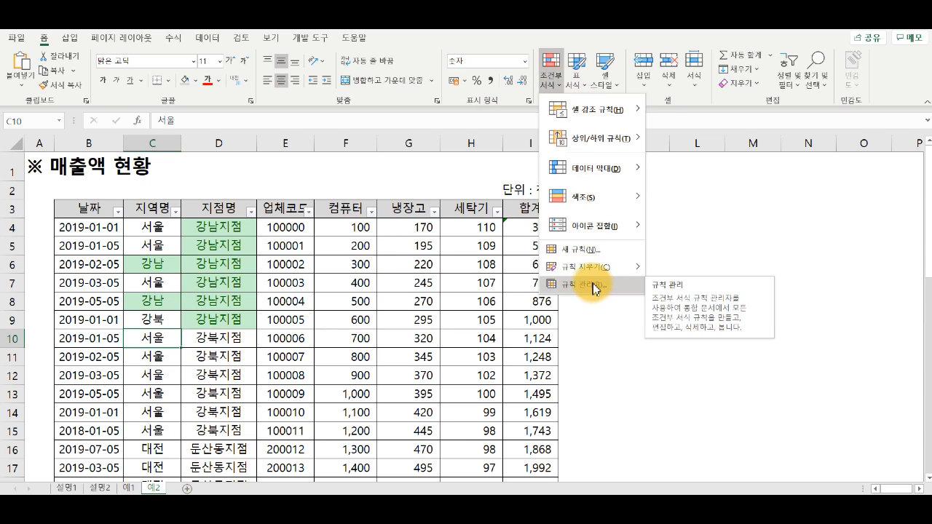
{"action": "mouse_move", "coordinate": [586, 267]}
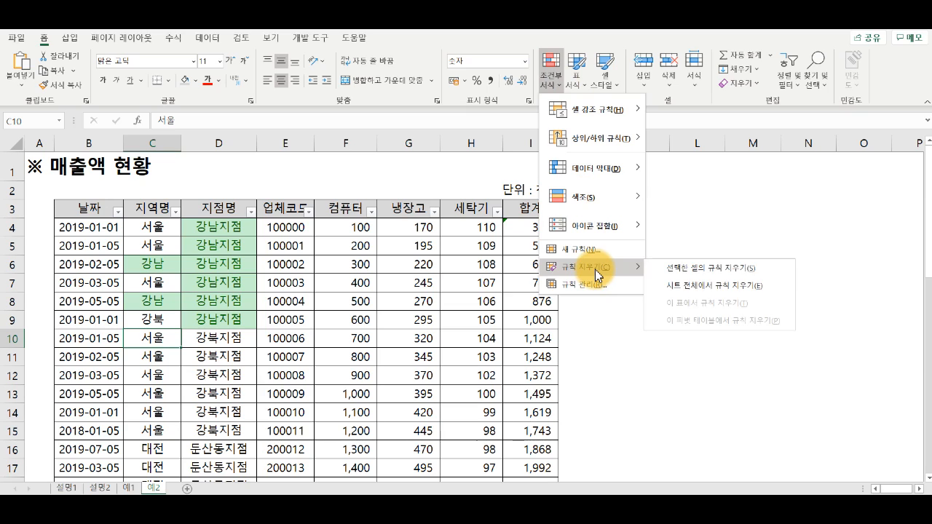
{"action": "left_click", "coordinate": [680, 286]}
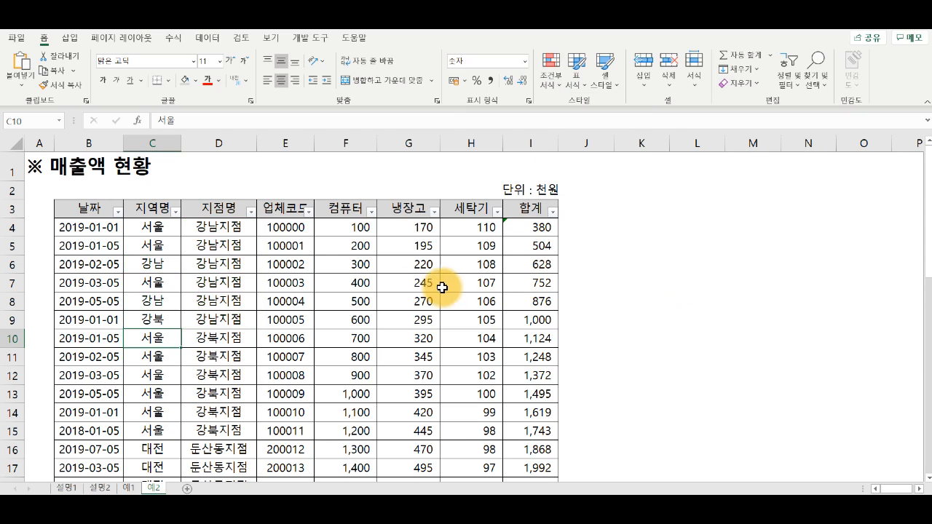
Check the conditional formatting rules manager for any rules on 지점명 cell D7, and close it
{"action": "left_click", "coordinate": [232, 280]}
{"action": "left_click", "coordinate": [565, 91]}
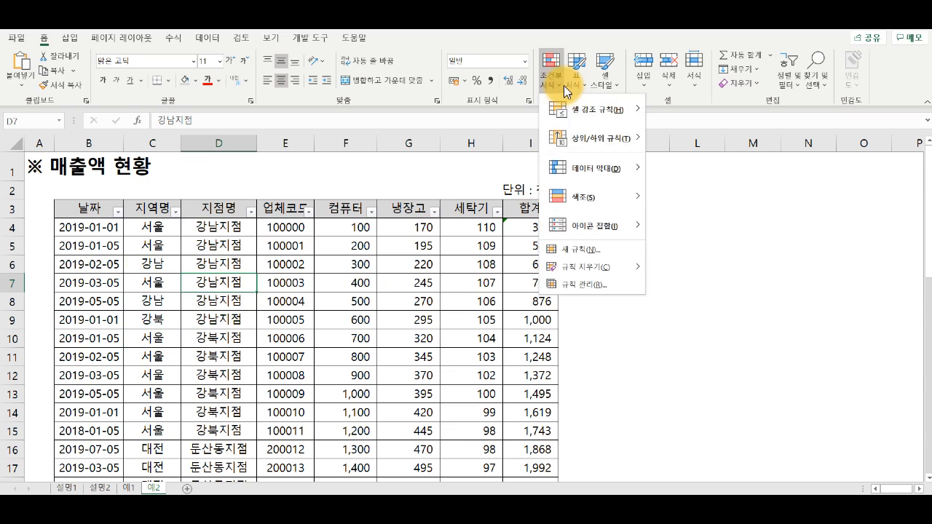
{"action": "left_click", "coordinate": [587, 285]}
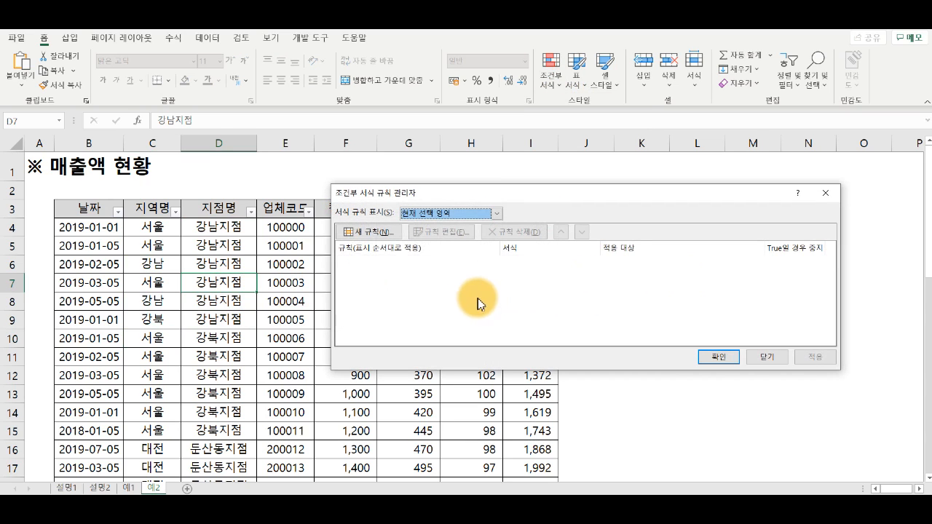
{"action": "left_click", "coordinate": [762, 360]}
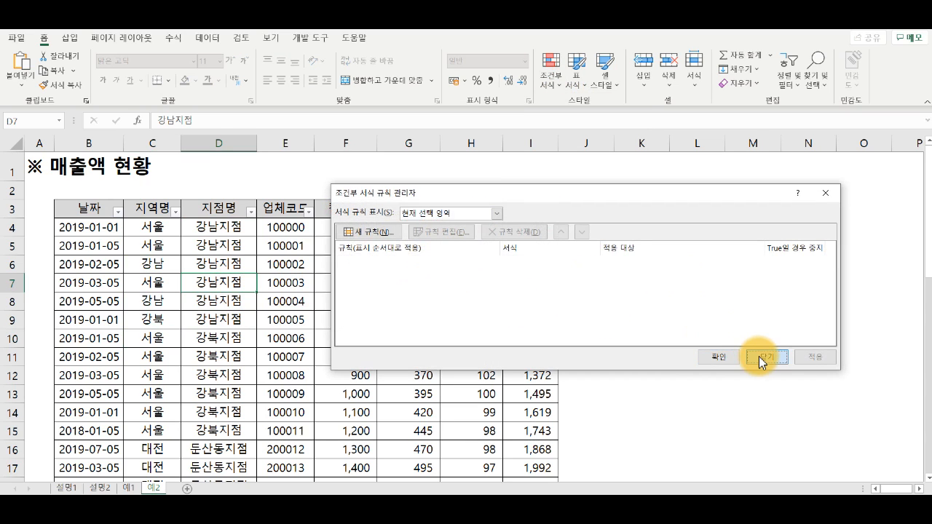
{"action": "left_click", "coordinate": [349, 286]}
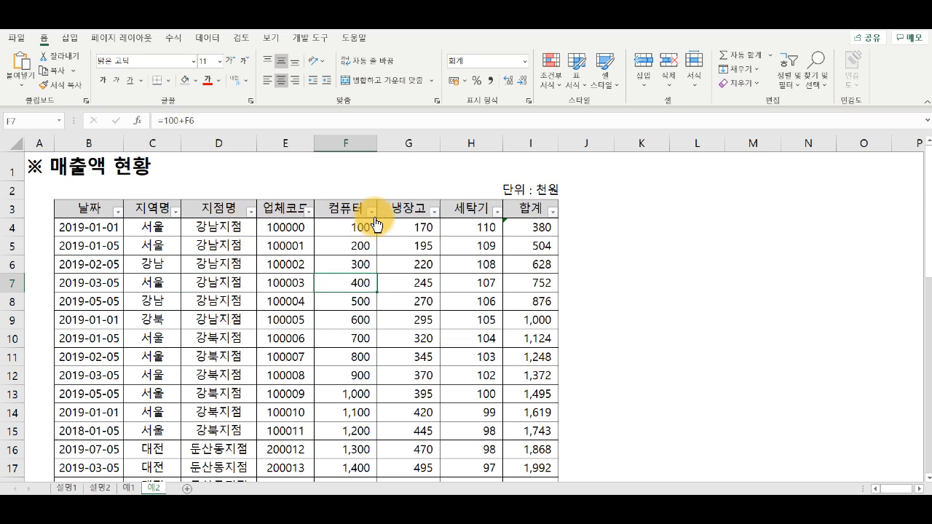
{"action": "left_click", "coordinate": [555, 77]}
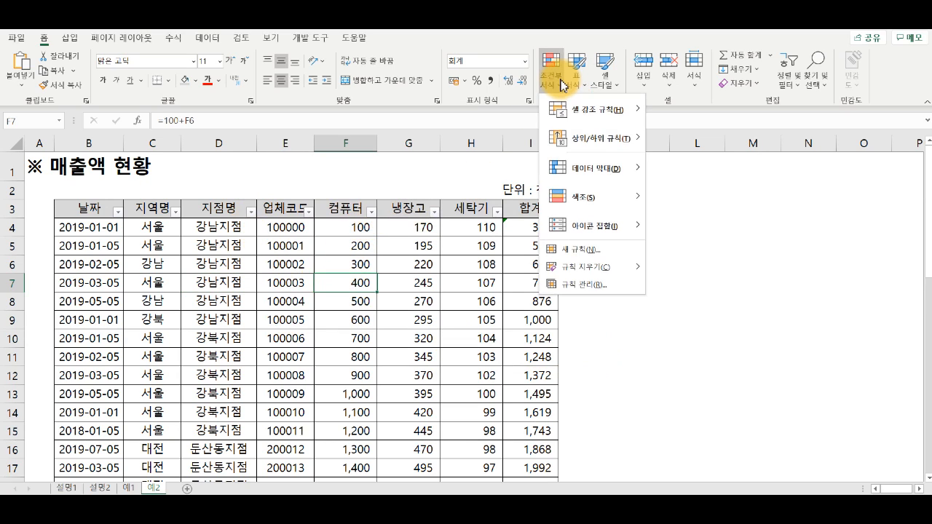
{"action": "mouse_move", "coordinate": [567, 112]}
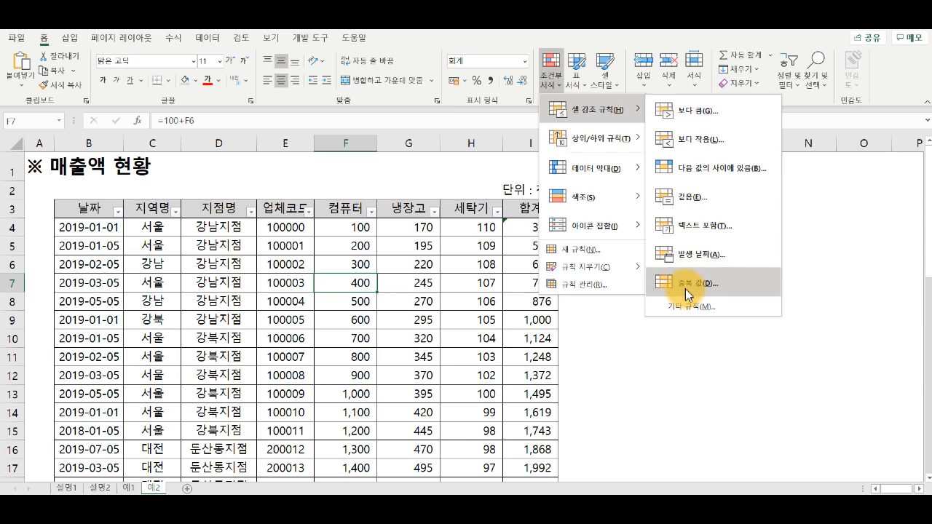
{"action": "left_click", "coordinate": [204, 284]}
Preview a 중복 값 highlight rule on 지점명 cells D4:D13 with light red fill and dark red text, and cancel it
{"action": "left_click_drag", "start_coordinate": [222, 224], "coordinate": [224, 399]}
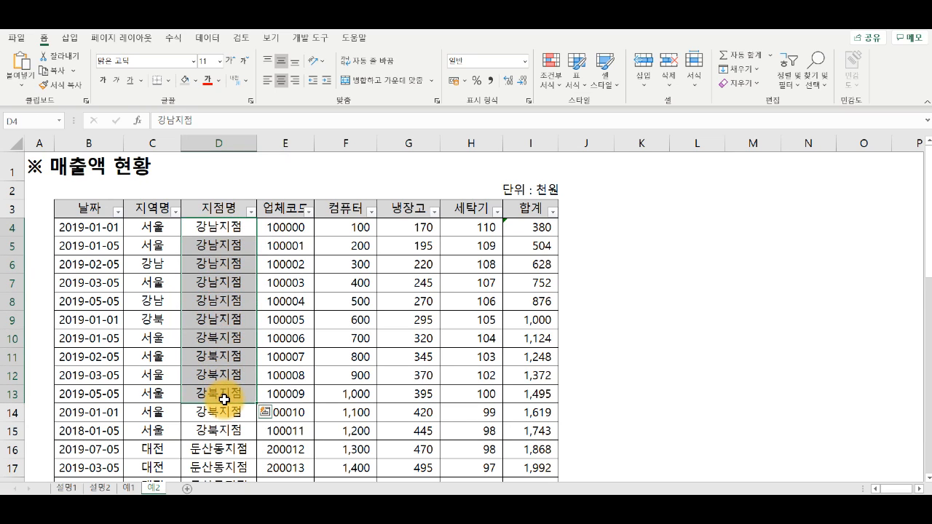
{"action": "left_click", "coordinate": [564, 86]}
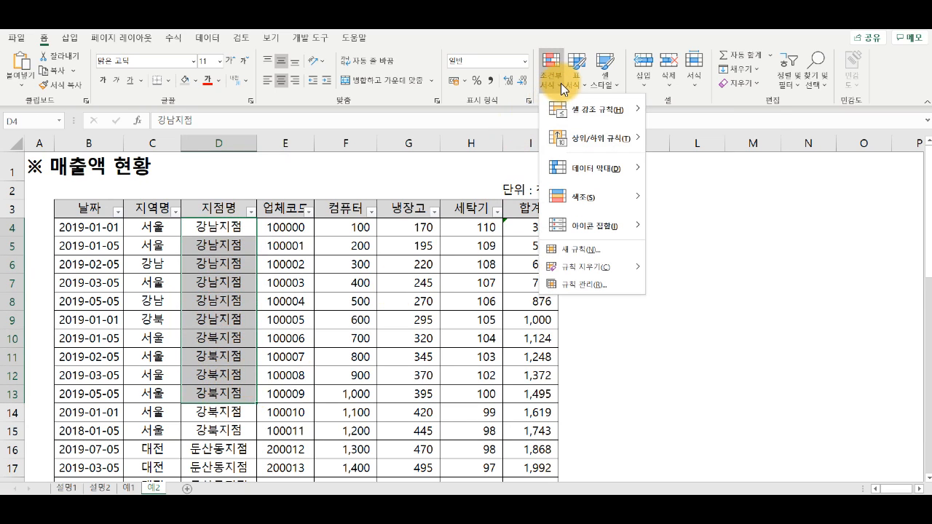
{"action": "mouse_move", "coordinate": [588, 110]}
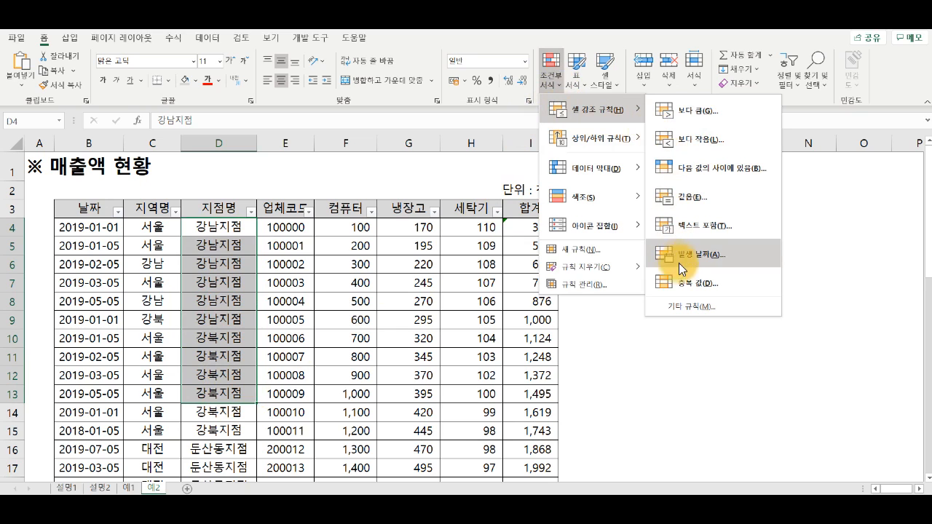
{"action": "left_click", "coordinate": [683, 290]}
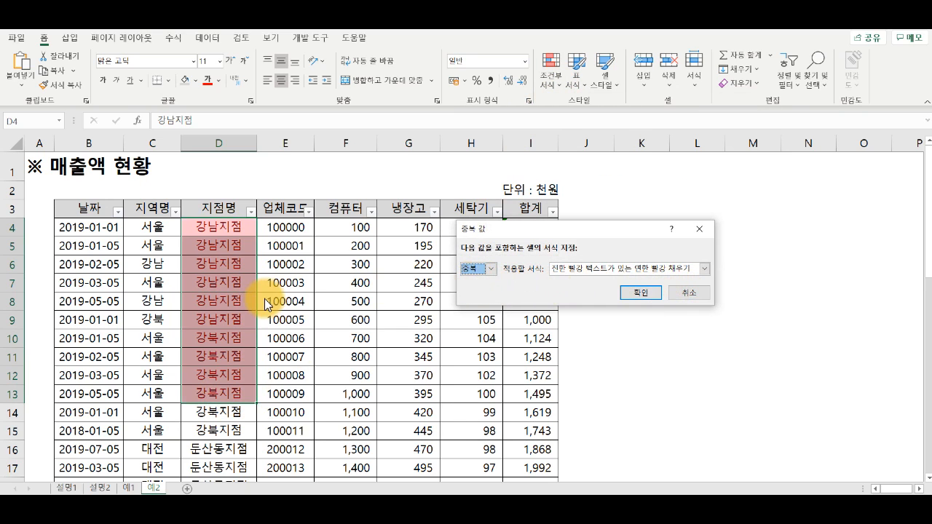
{"action": "left_click", "coordinate": [691, 295]}
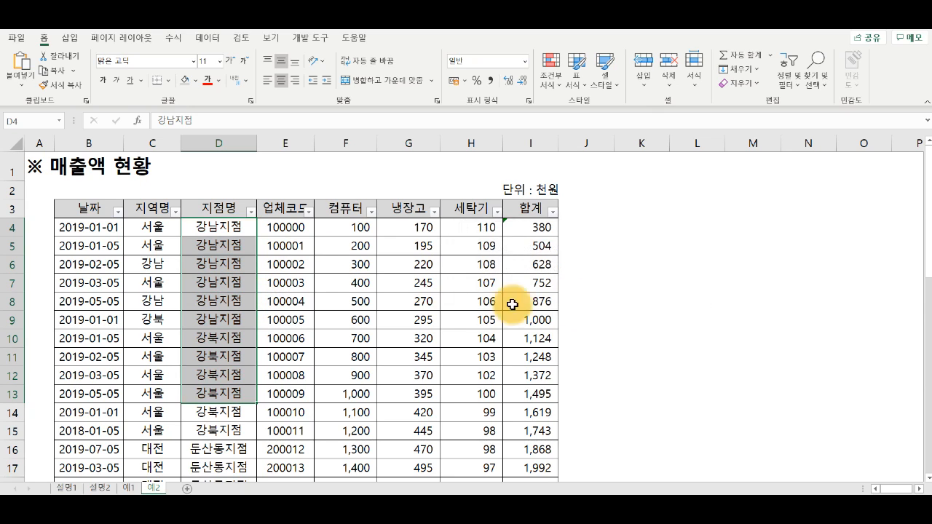
{"action": "left_click", "coordinate": [228, 286]}
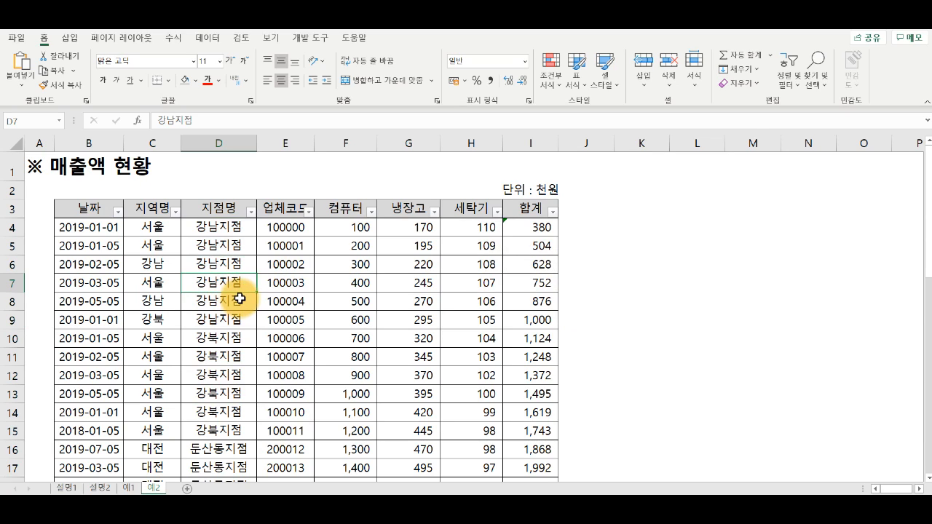
{"action": "left_click", "coordinate": [556, 86]}
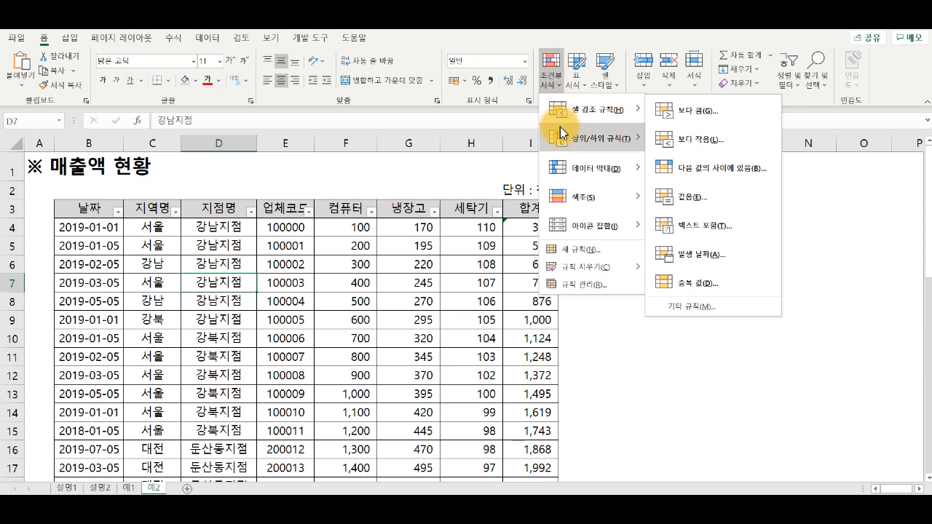
{"action": "mouse_move", "coordinate": [565, 166]}
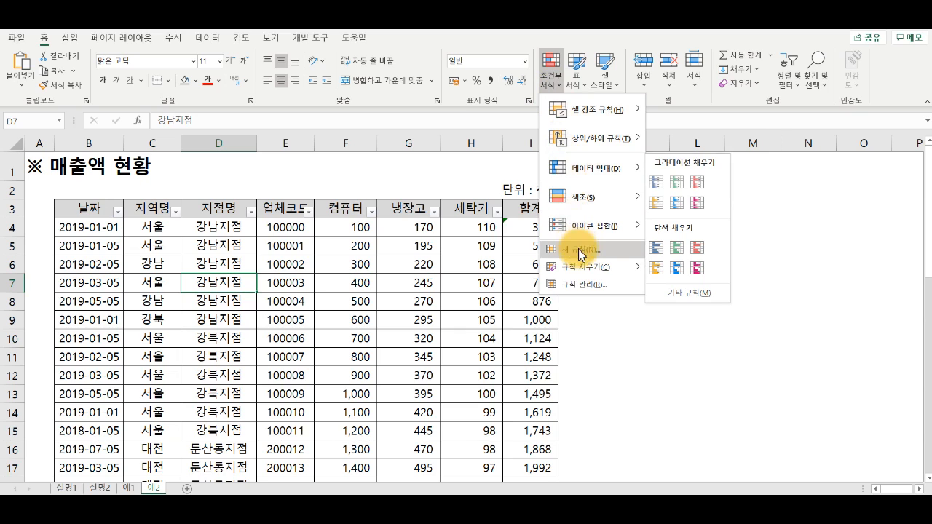
{"action": "mouse_move", "coordinate": [592, 156]}
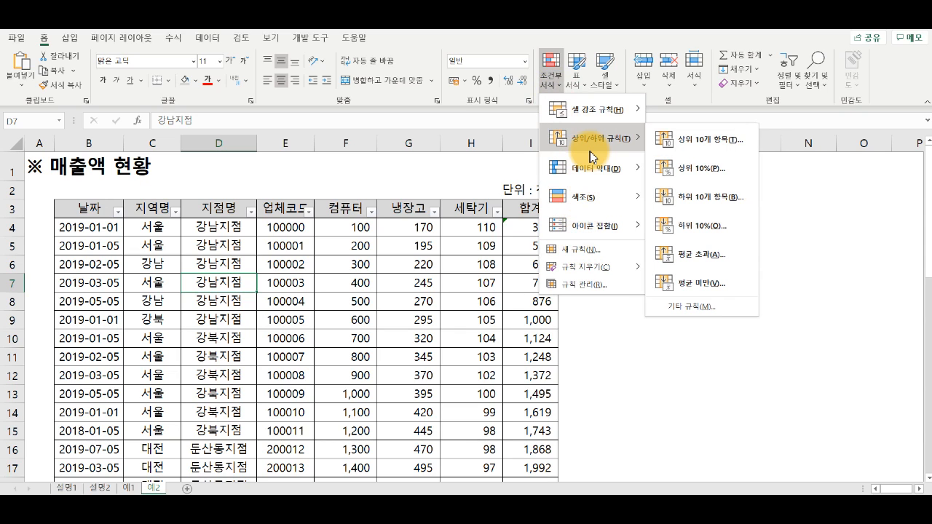
{"action": "left_click", "coordinate": [241, 284]}
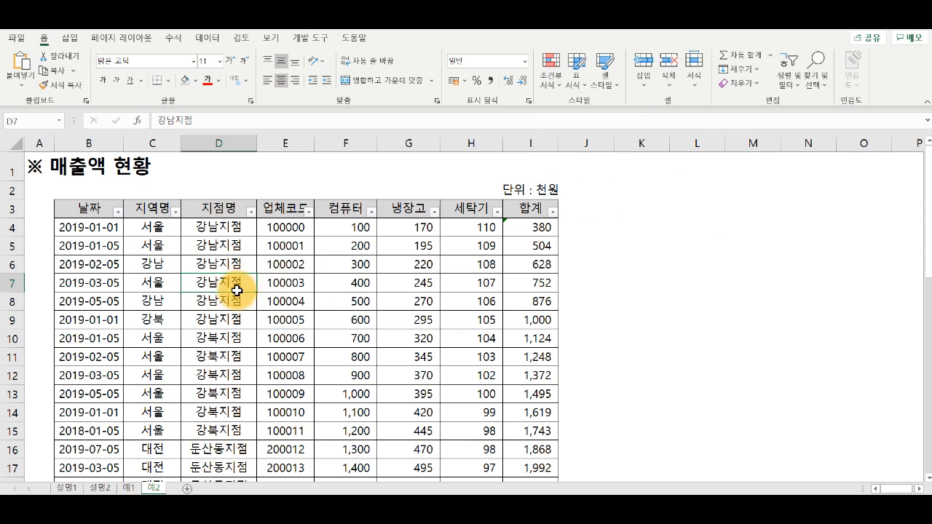
Go to the 설명1 sheet
{"action": "left_click", "coordinate": [65, 487]}
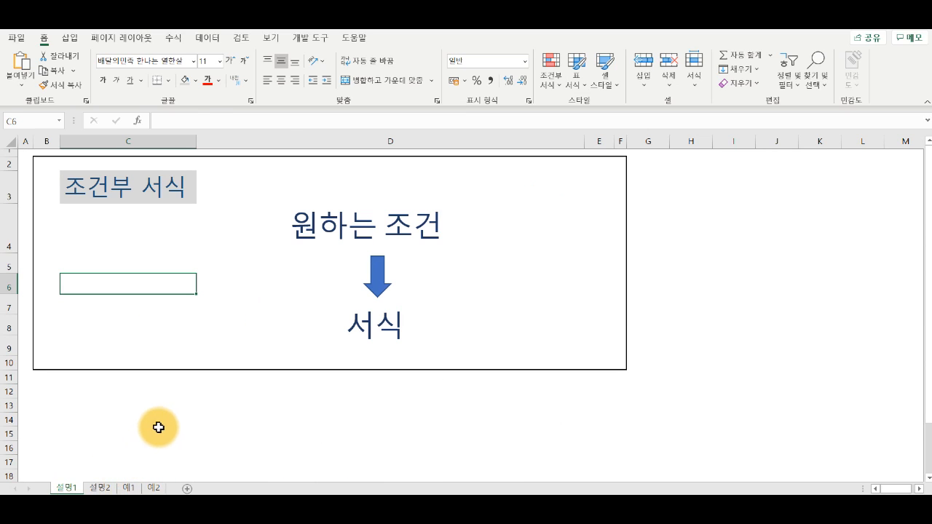